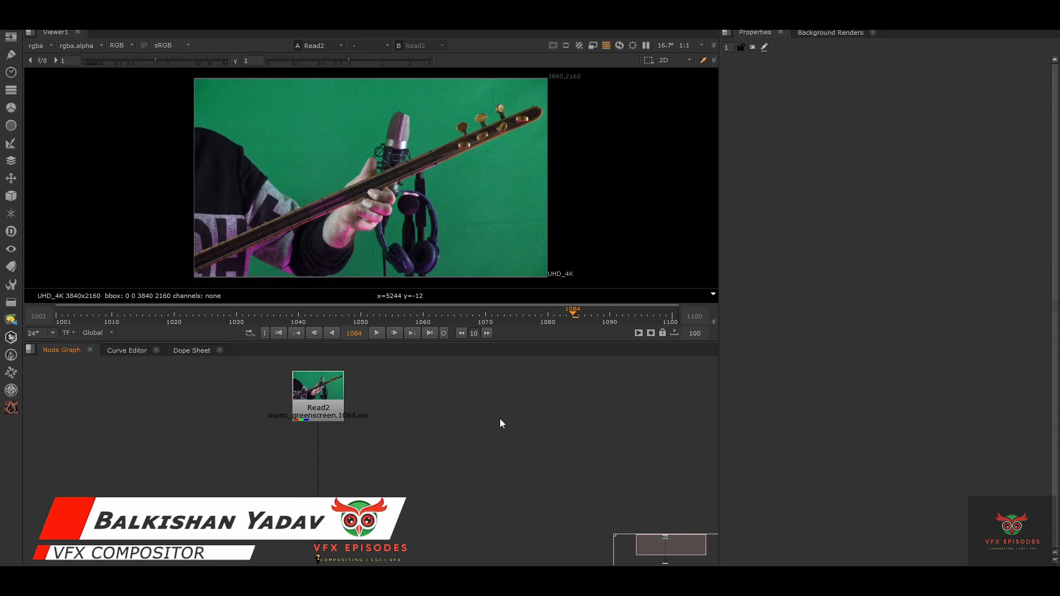
Open Read2's music_greenscreen plate settings in the viewer, then nudge the Read2 node slightly right
double_click(312, 385)
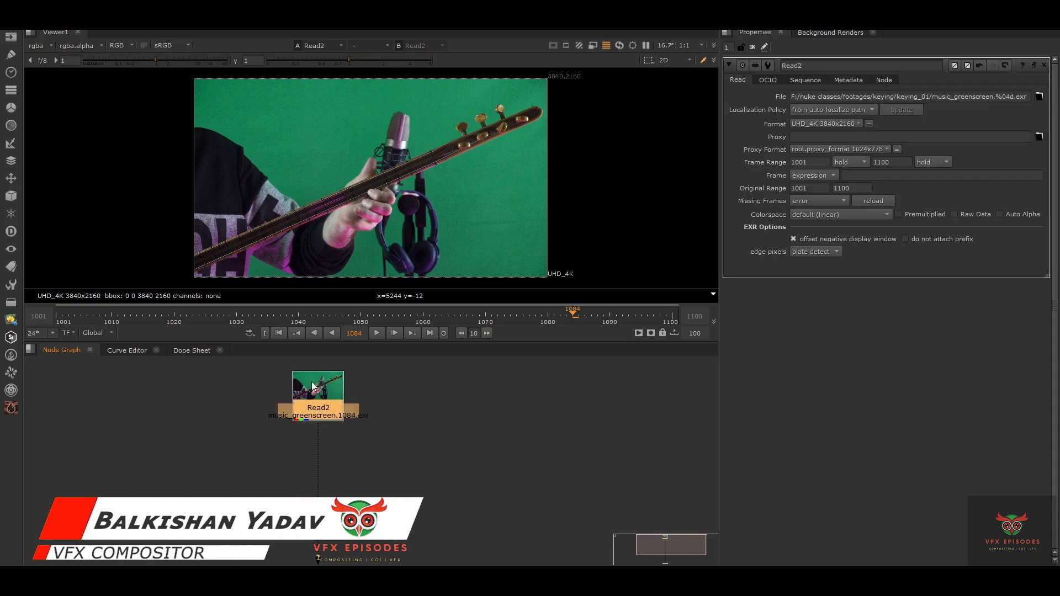
key("1")
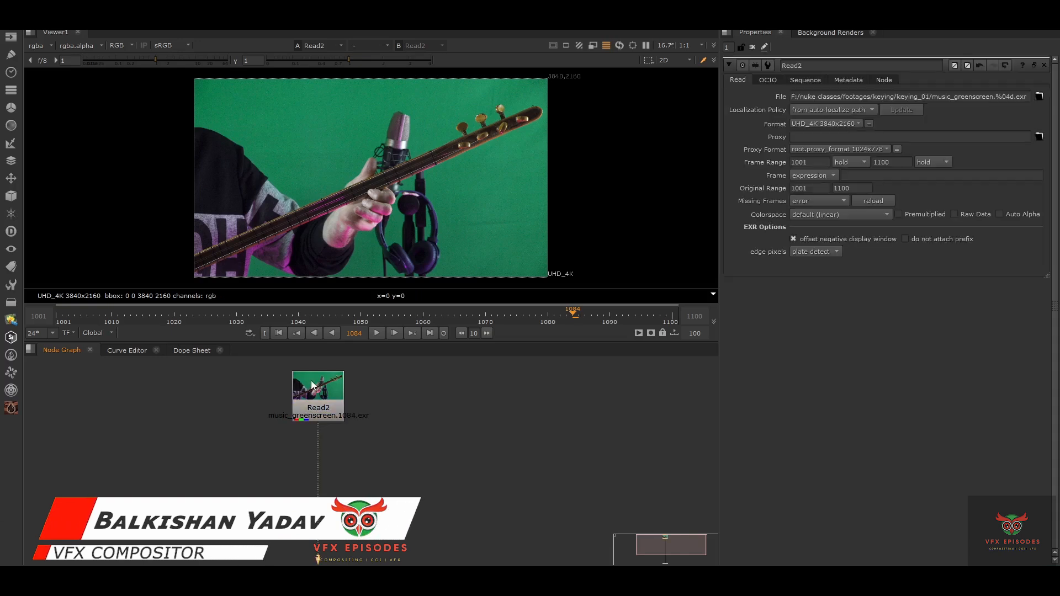
scroll(418, 390, "down", 4)
middle_click_drag(395, 523, 422, 405)
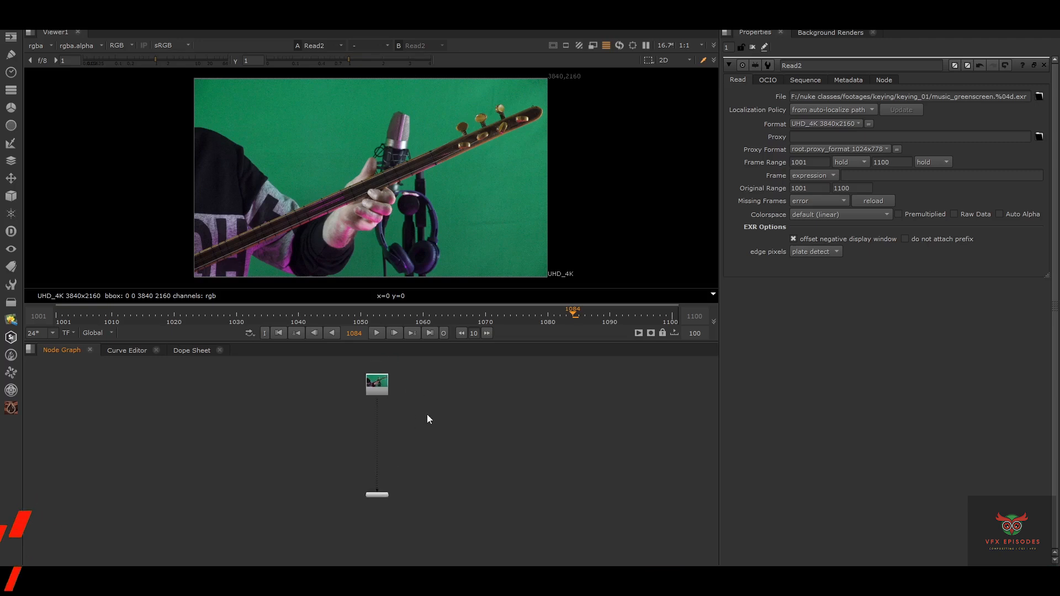
left_click_drag(428, 414, 303, 539)
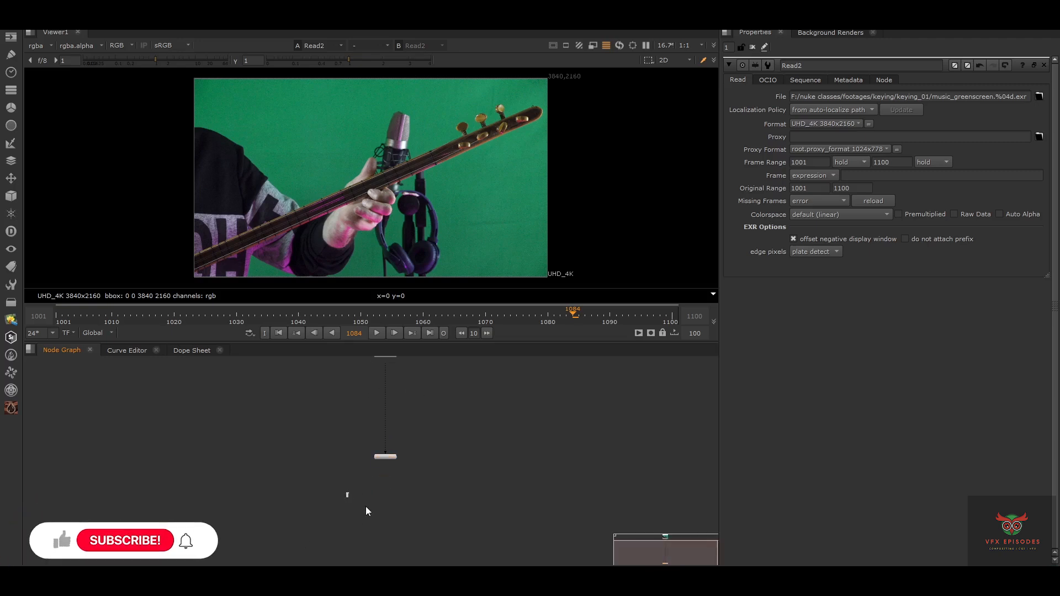
left_click_drag(347, 493, 424, 530)
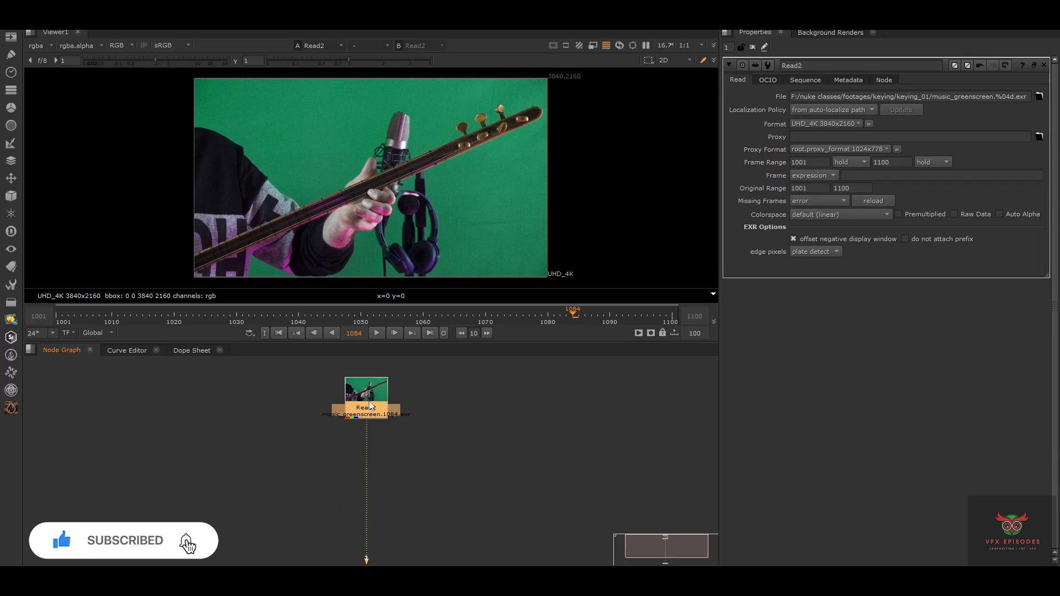
left_click_drag(366, 403, 392, 407)
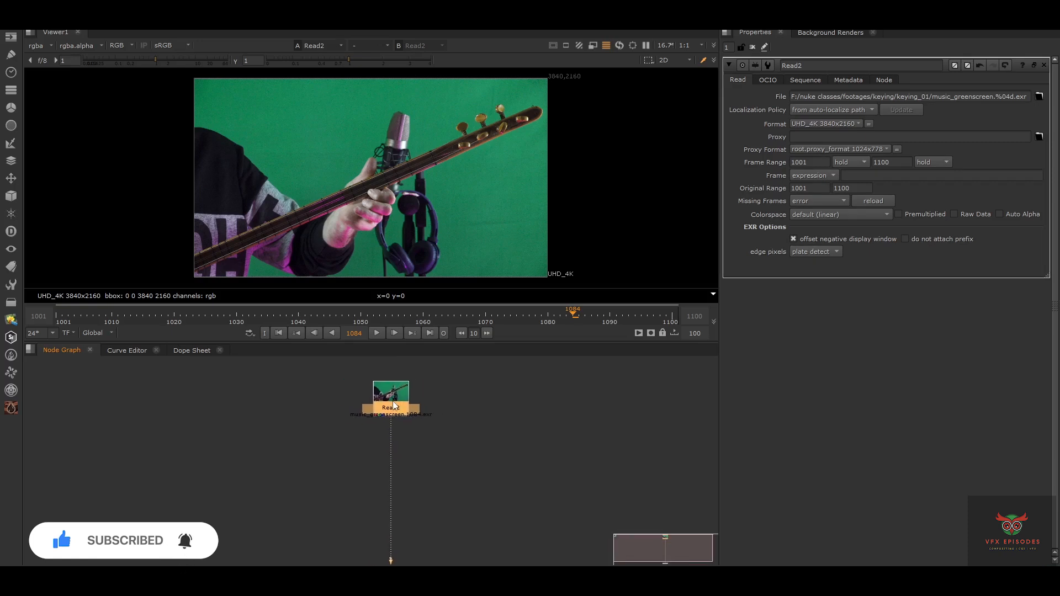
Create a Backdrop node below Read2 from the Tab node search
key("Tab")
type("bacj")
key("BackSpace")
type("k")
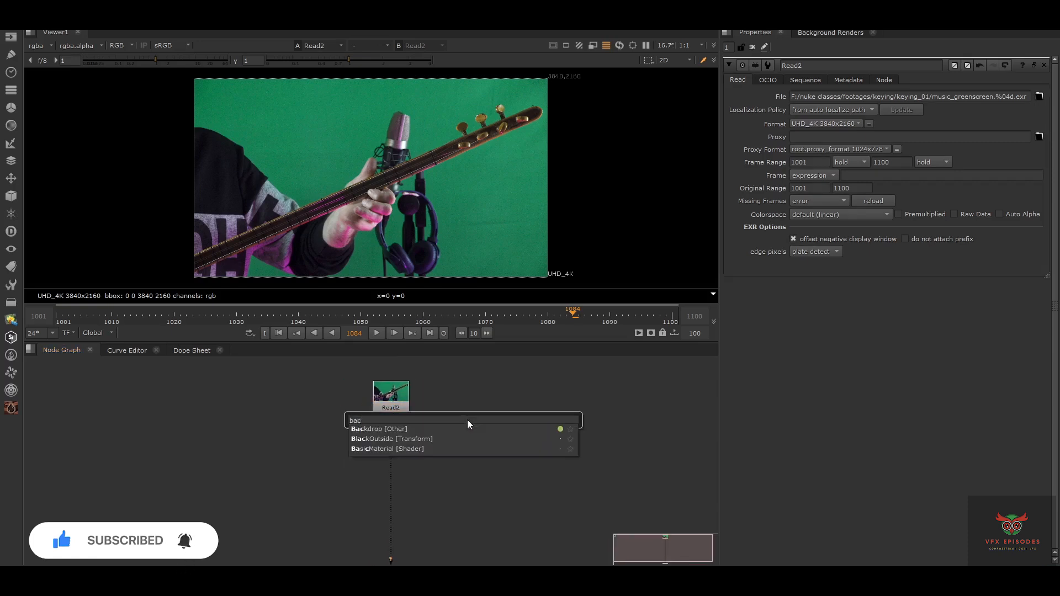
key("Return")
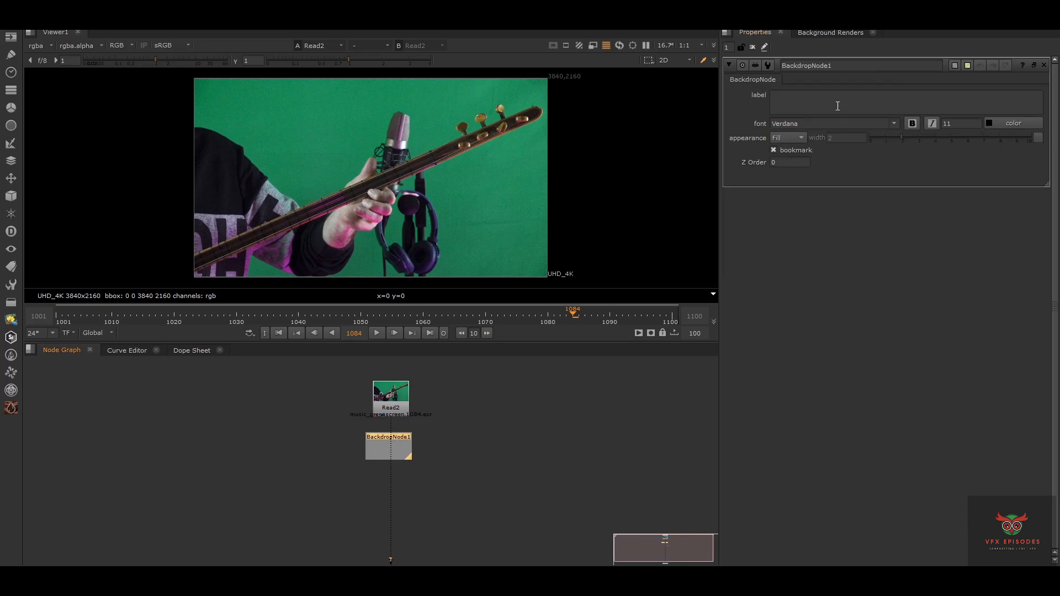
Label the backdrop 'degrain' and set its font size to 40
left_click(837, 105)
type("deg")
double_click(958, 122)
type("40")
key("Return")
middle_click_drag(558, 412, 575, 385)
left_click(56, 18)
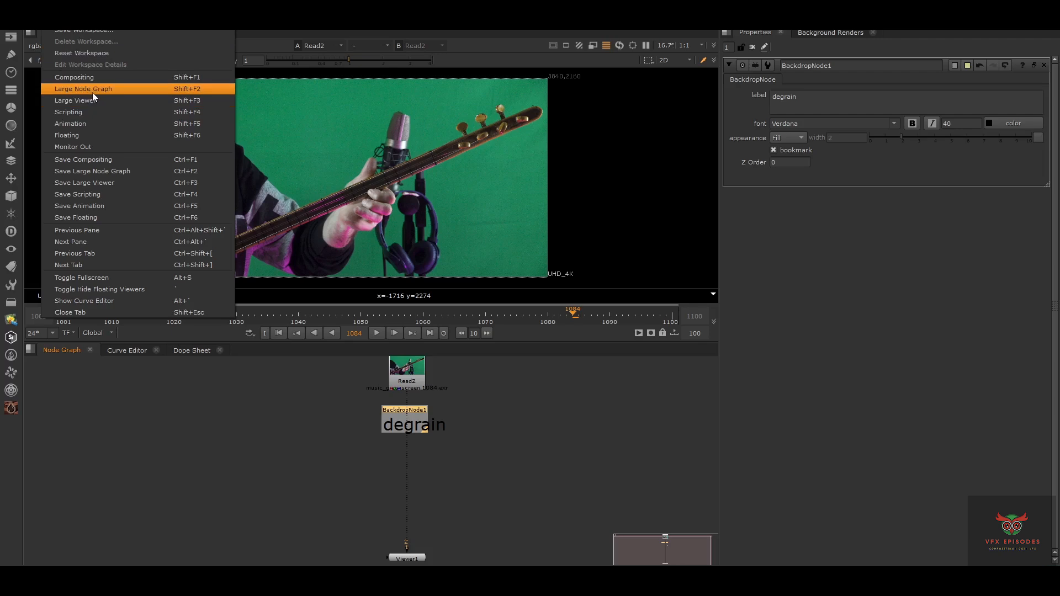
Switch to the Large Viewer workspace and enlarge the properties area
left_click(67, 100)
scroll(727, 362, "down", 2)
left_click_drag(757, 297, 768, 226)
scroll(862, 381, "up", 2)
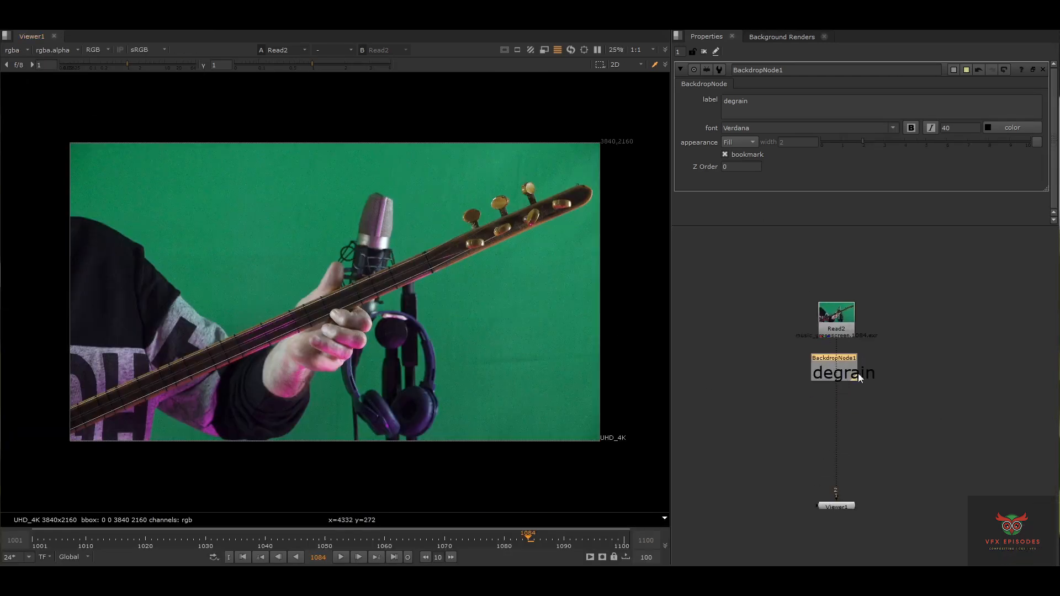
middle_click_drag(861, 379, 824, 331)
left_click(819, 332)
Add a backdrop around Viewer1 labelled 'working' with font size 40
key("Tab")
key("Return")
left_click(741, 101)
type("workin")
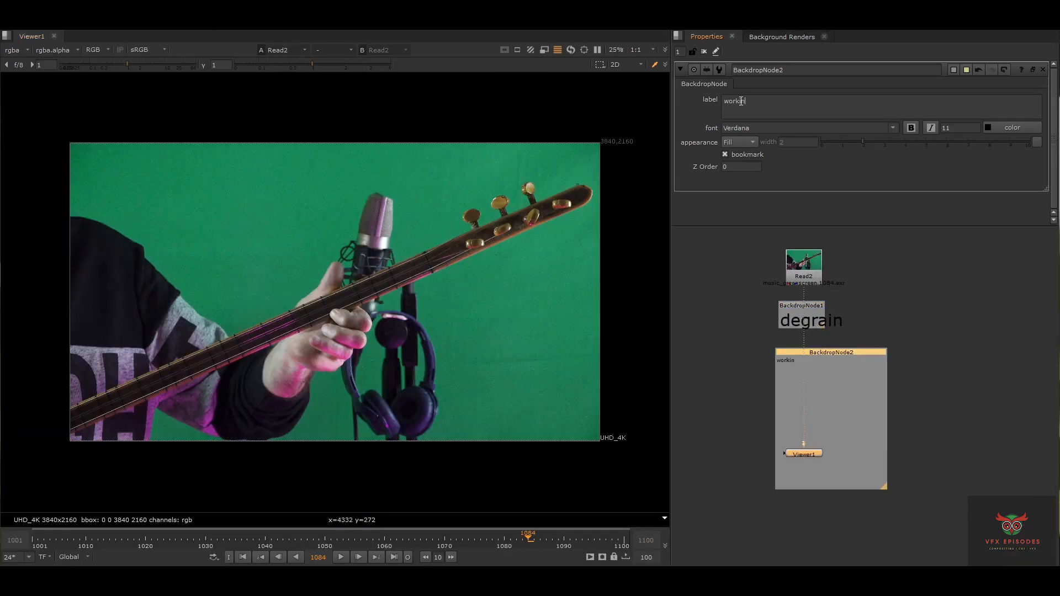
double_click(950, 129)
type("71")
type("40")
key("Return")
left_click(839, 299)
Copy the degrain backdrop, paste it below, and relabel the copy 'grain'
left_click(817, 306)
key("ctrl+c")
middle_click_drag(817, 306, 806, 256)
left_click(809, 473)
key("ctrl+v")
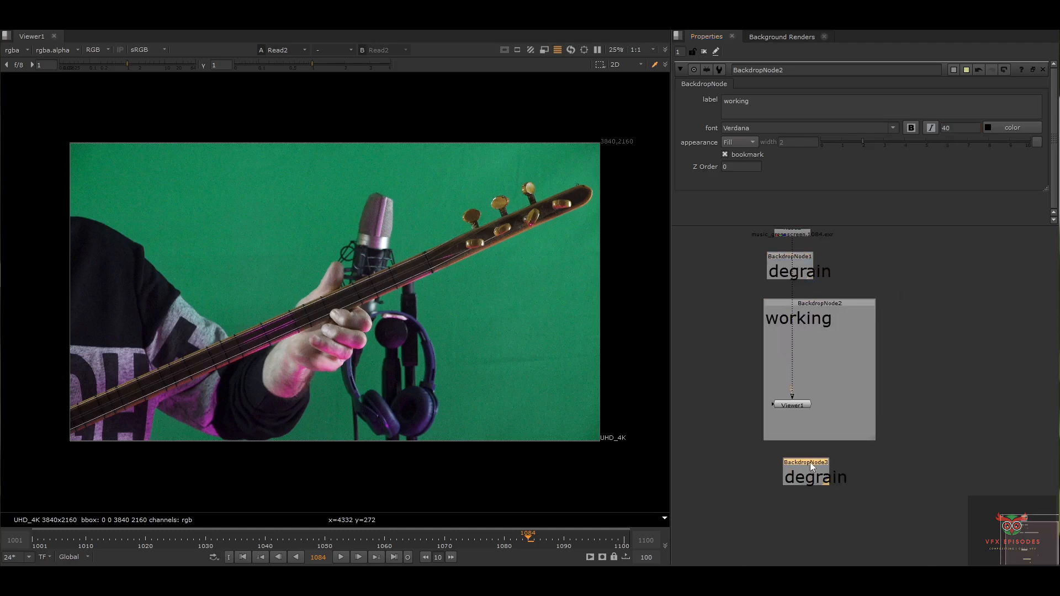
double_click(800, 463)
left_click_drag(810, 462, 807, 466)
left_click(732, 102)
key("BackSpace")
key("BackSpace")
left_click(811, 300)
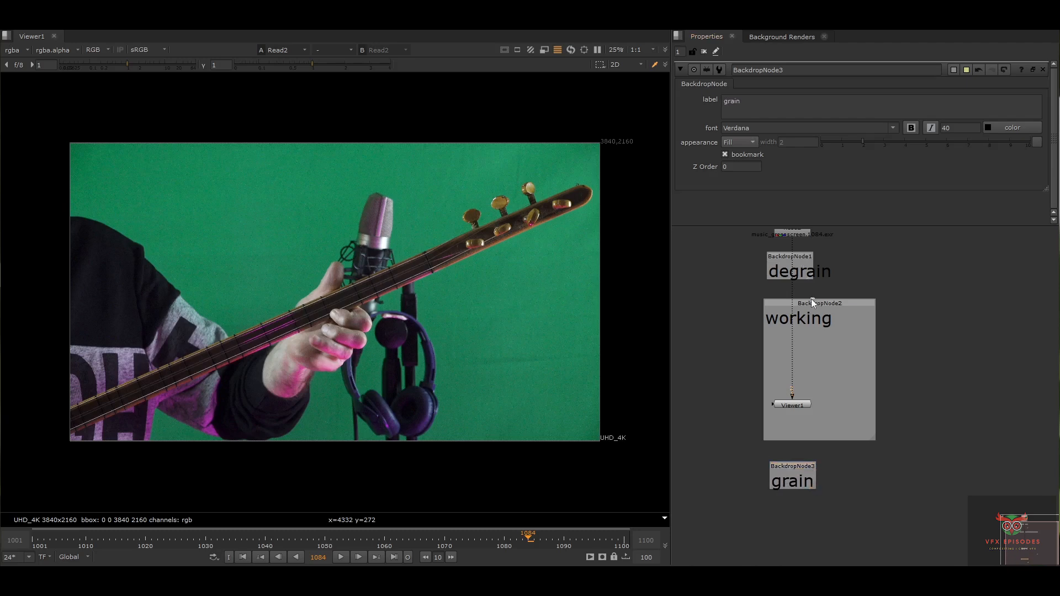
Frame all nodes and select each backdrop with its nodes in turn to check the layout
key("f")
left_click_drag(905, 352, 744, 497)
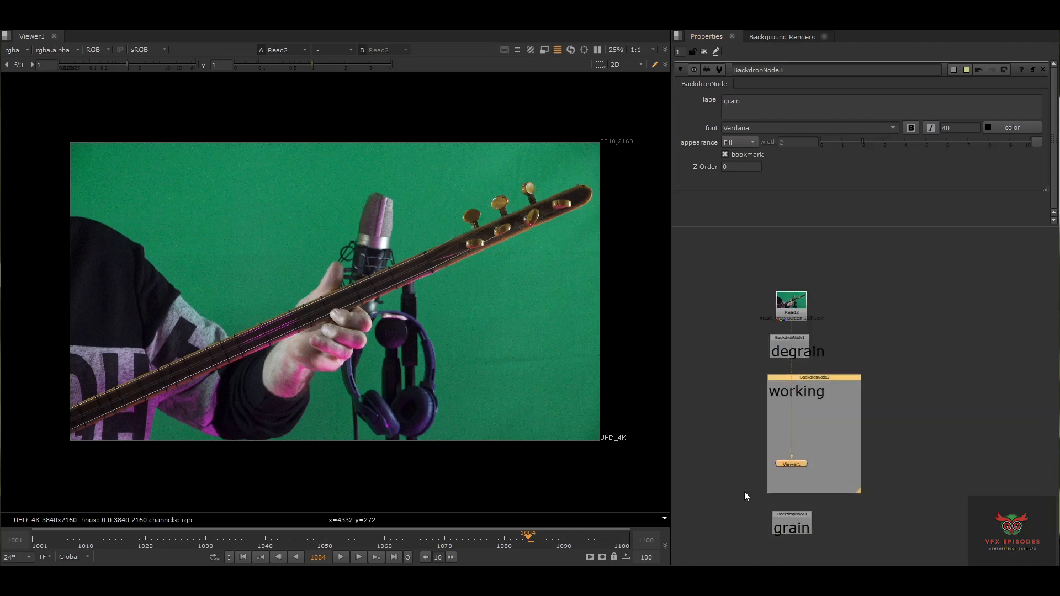
left_click_drag(744, 550, 821, 503)
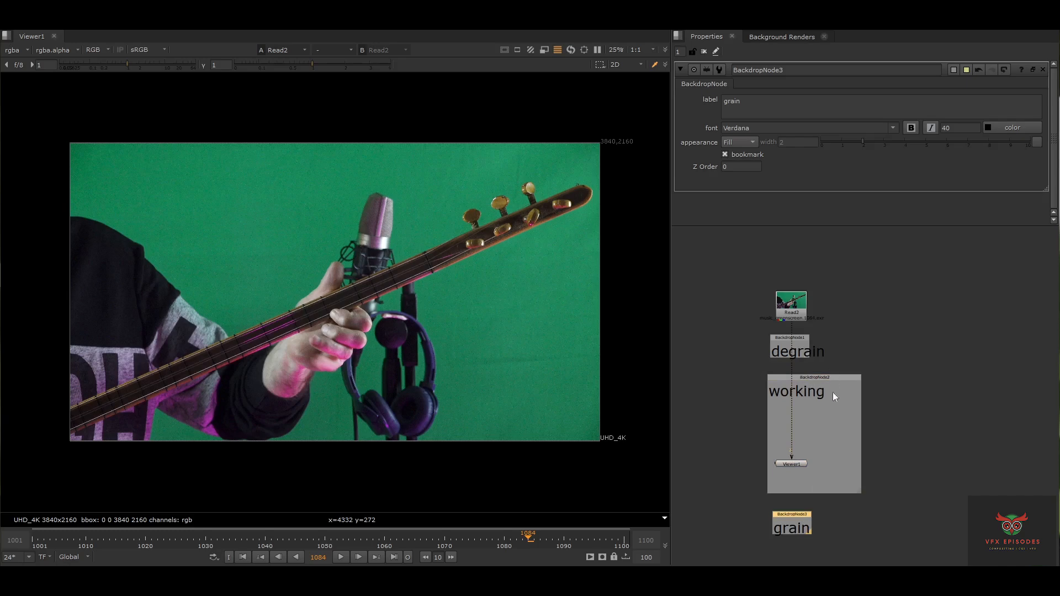
left_click(804, 309)
left_click_drag(846, 327, 757, 363)
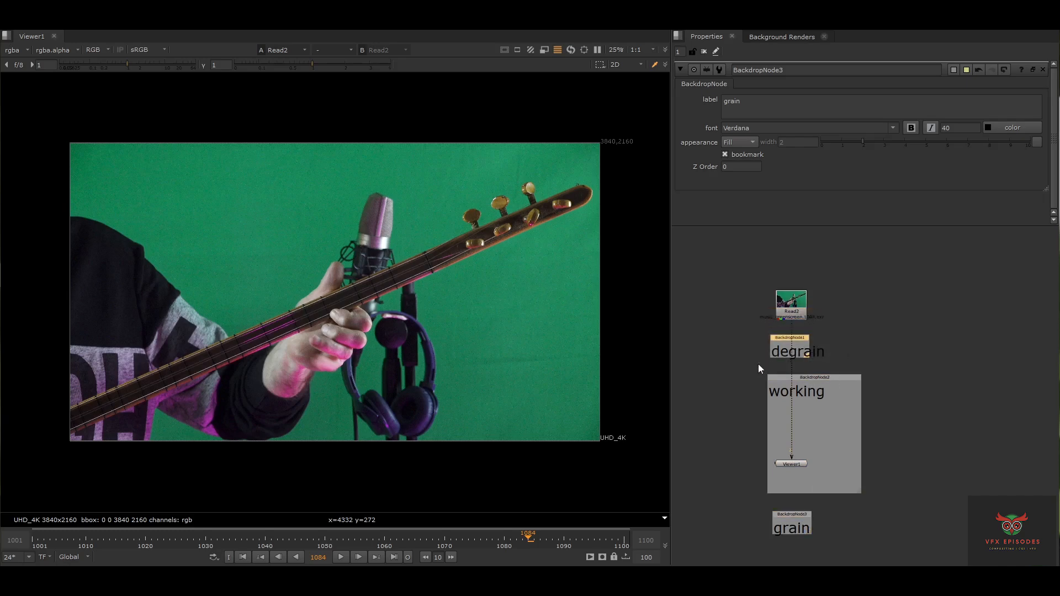
left_click_drag(735, 329, 839, 361)
left_click_drag(748, 367, 880, 506)
mouse_move(867, 511)
middle_mouse_down()
mouse_move(866, 498)
mouse_move(866, 507)
middle_mouse_up()
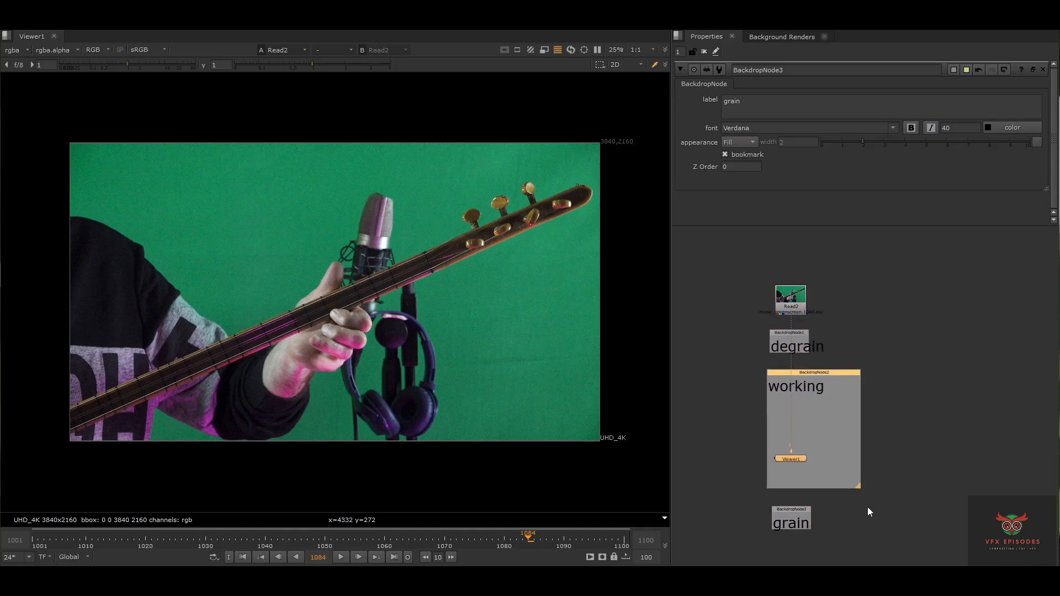
left_click_drag(748, 500, 836, 535)
left_click_drag(756, 536, 823, 498)
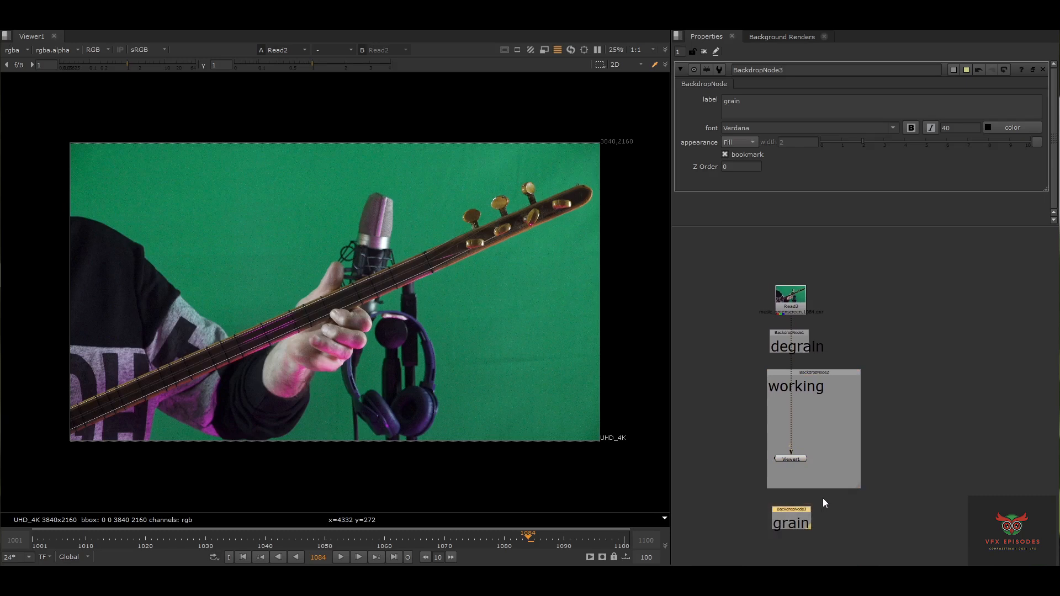
scroll(813, 348, "up", 5)
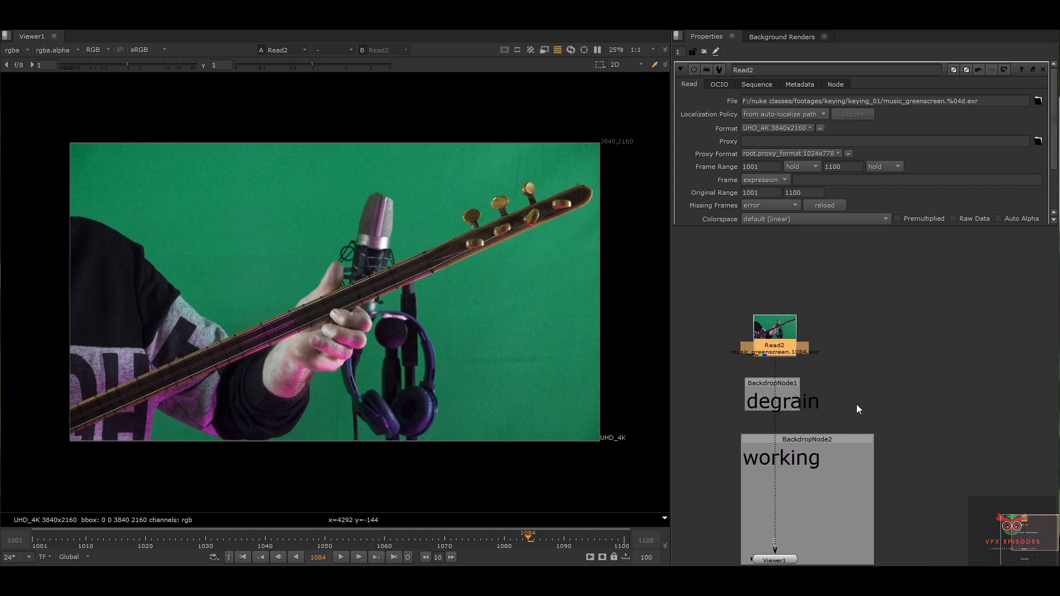
left_click(879, 358)
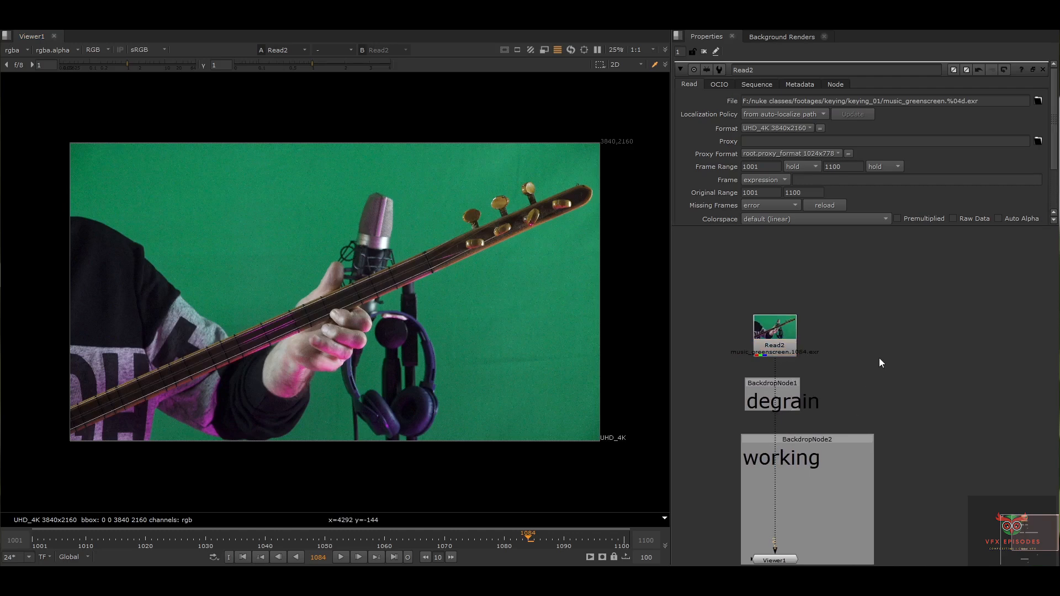
Create a Reduce Noise v5 node from the node search
key("Tab")
type("reduc")
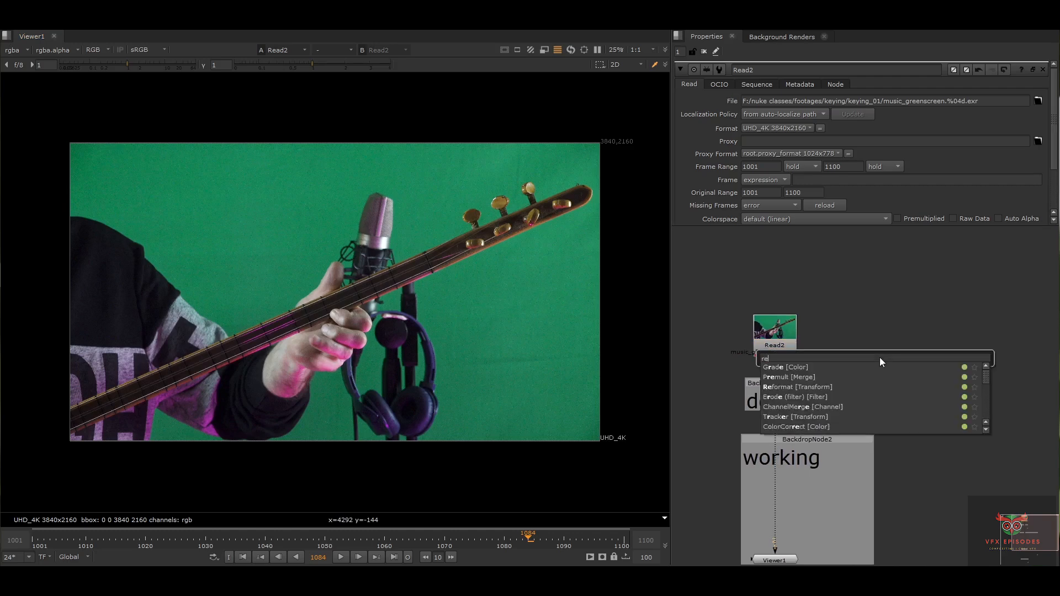
key("Return")
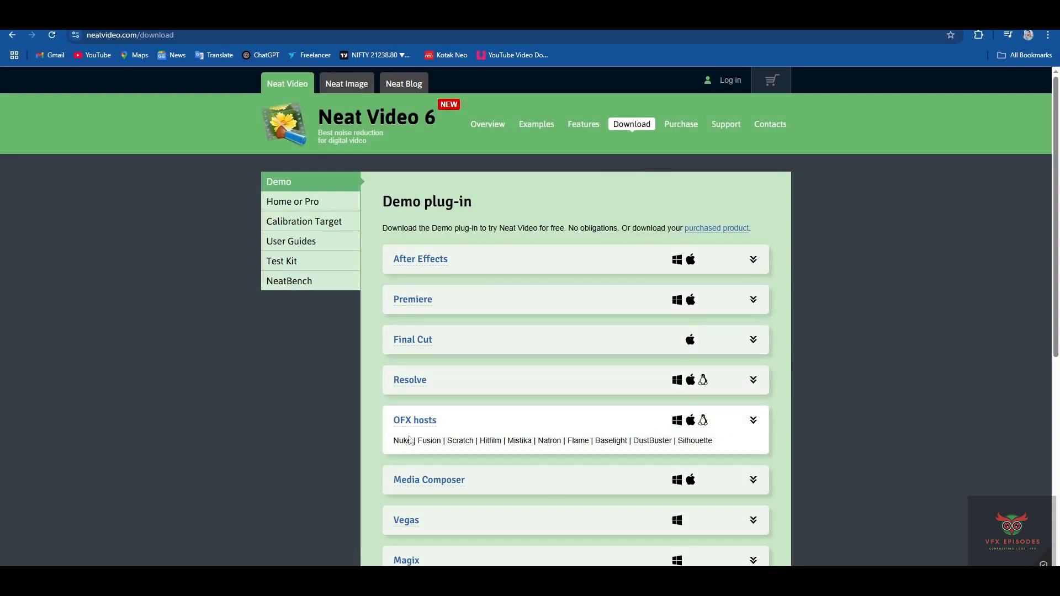
Open the Neat Video Examples page and play the car noise-reduction comparison clip
left_click(544, 126)
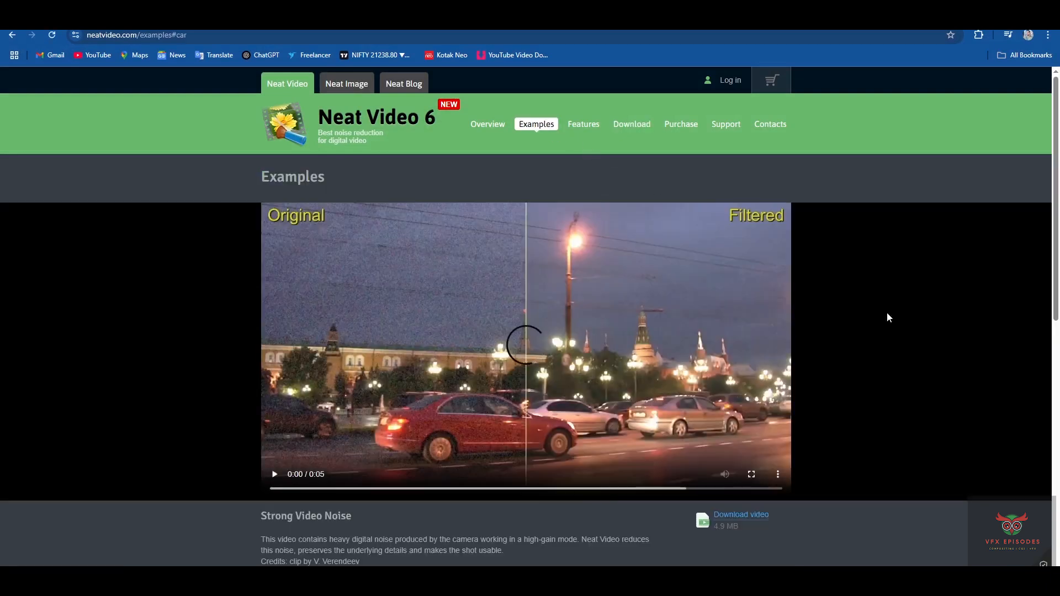
left_click(274, 474)
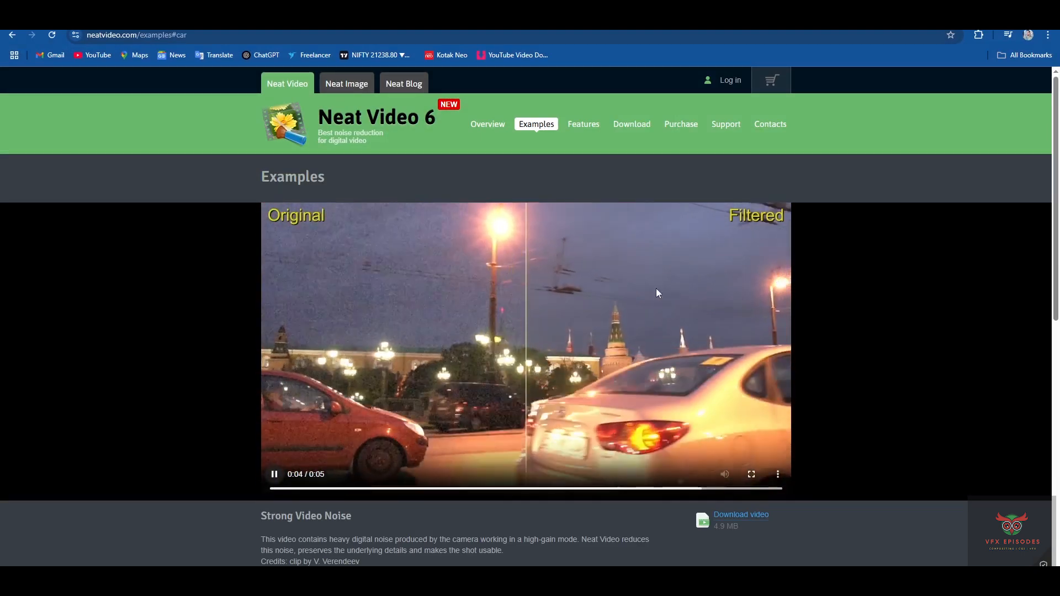
scroll(657, 321, "down", 1)
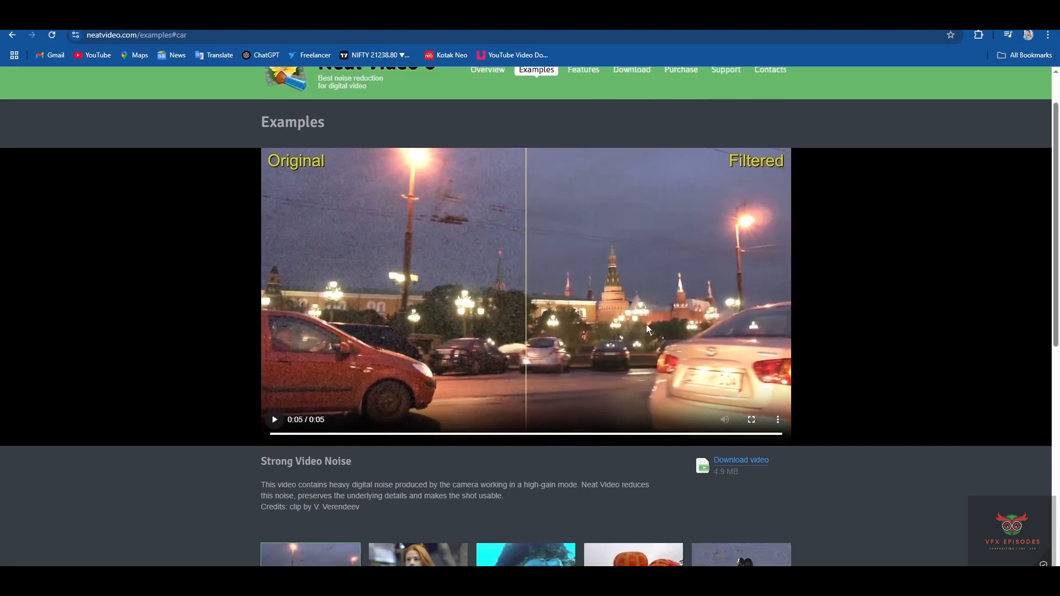
scroll(618, 370, "down", 2)
Bring up the backyard Flicker and Noise Reduction example clip
left_click(310, 537)
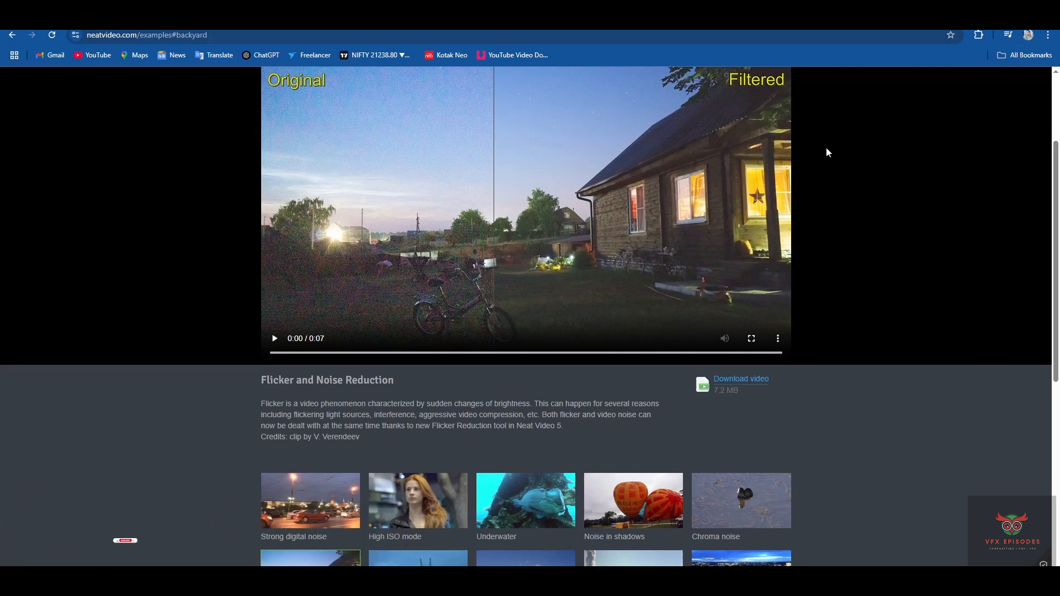
scroll(921, 282, "up", 1)
scroll(919, 277, "up", 1)
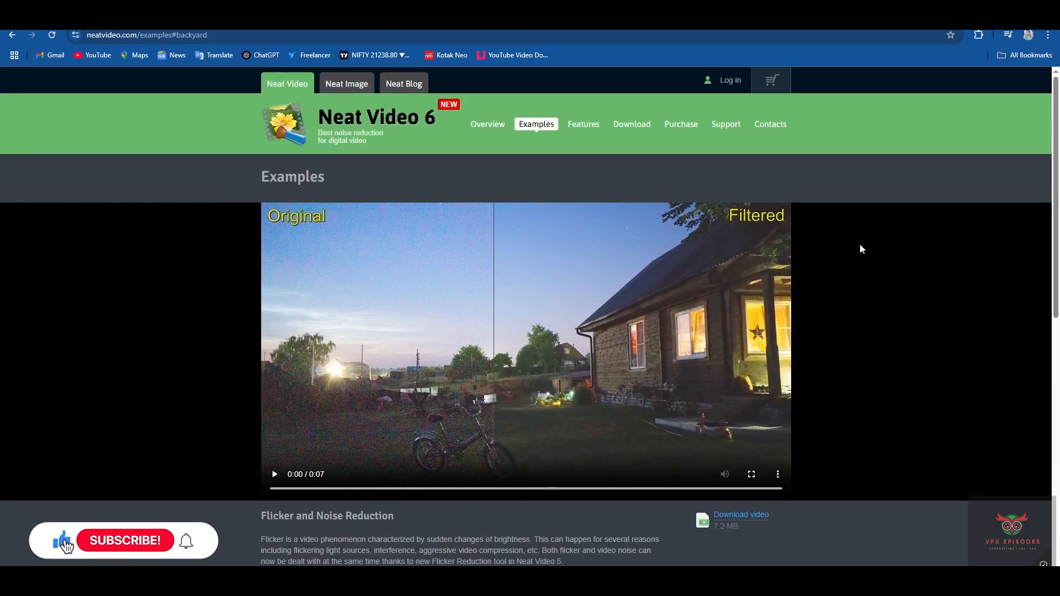
left_click(632, 124)
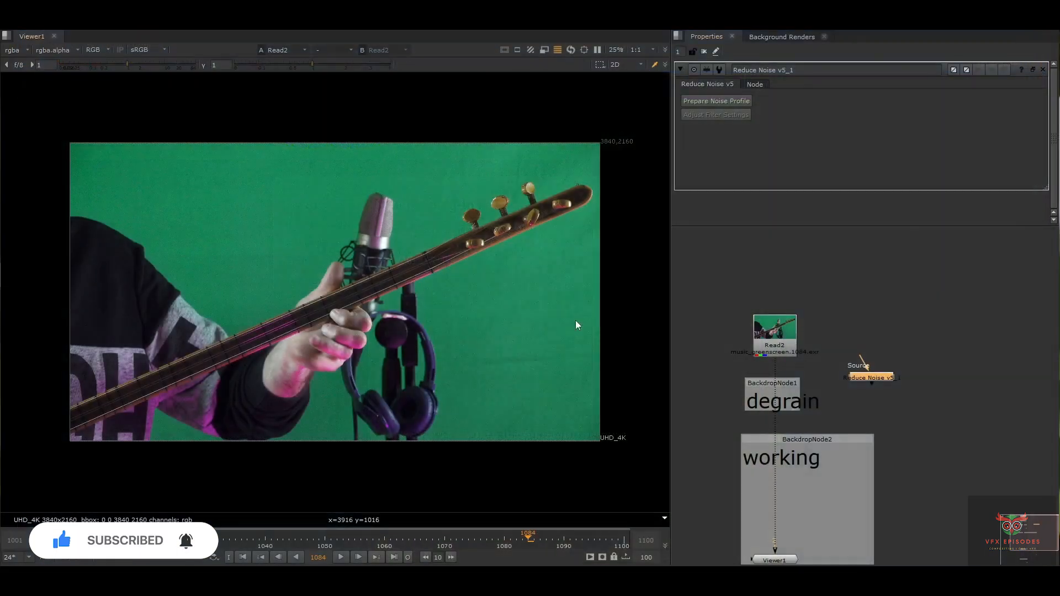
Add a second Reduce Noise v5 node and place it under Read2 on the degrain backdrop
left_click_drag(855, 377, 850, 379)
left_click(882, 340)
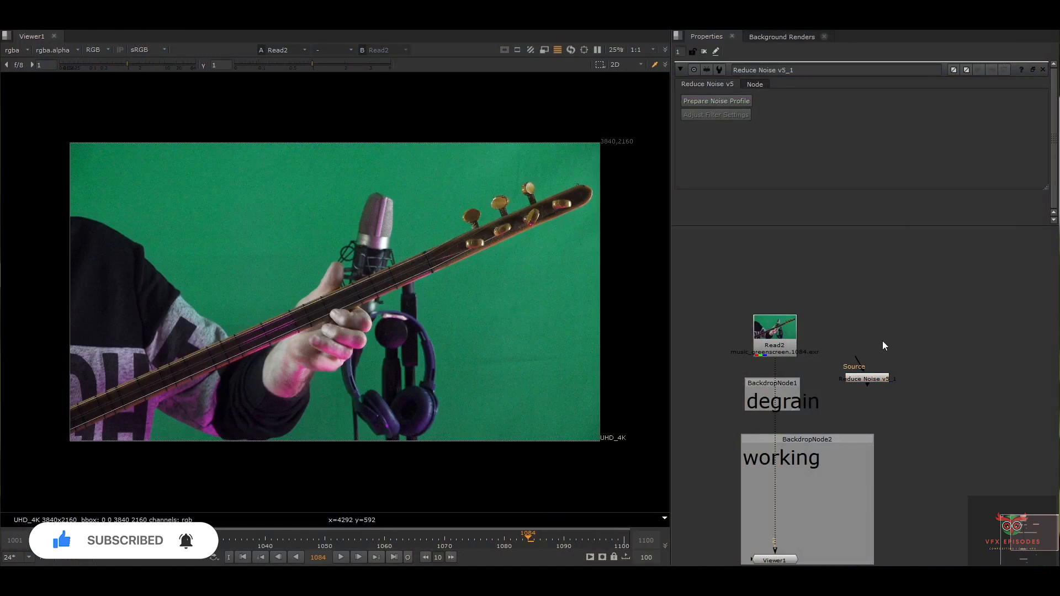
key("Tab")
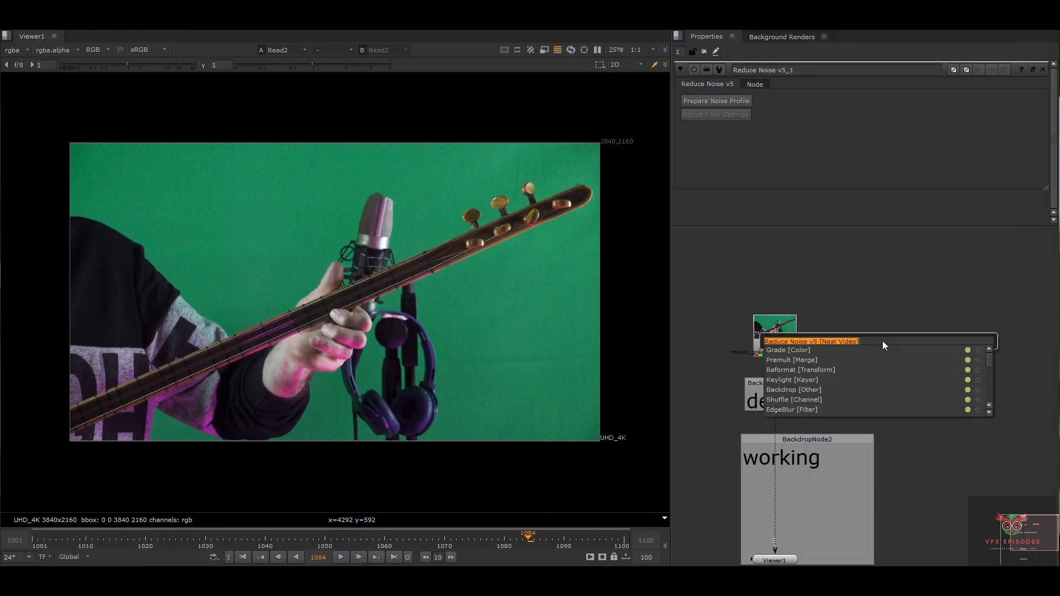
key("Return")
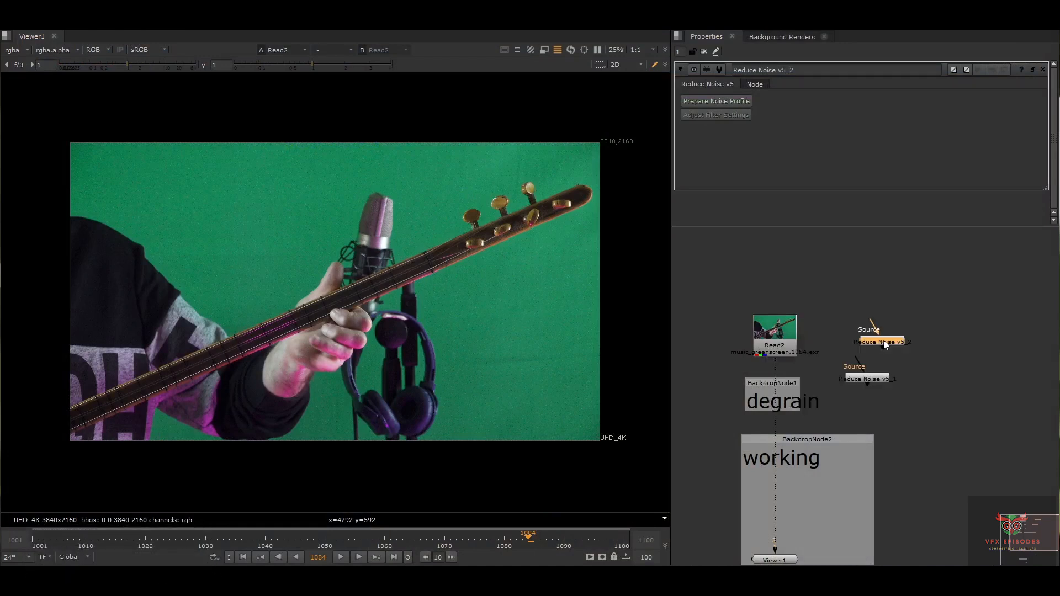
left_click_drag(822, 376, 775, 404)
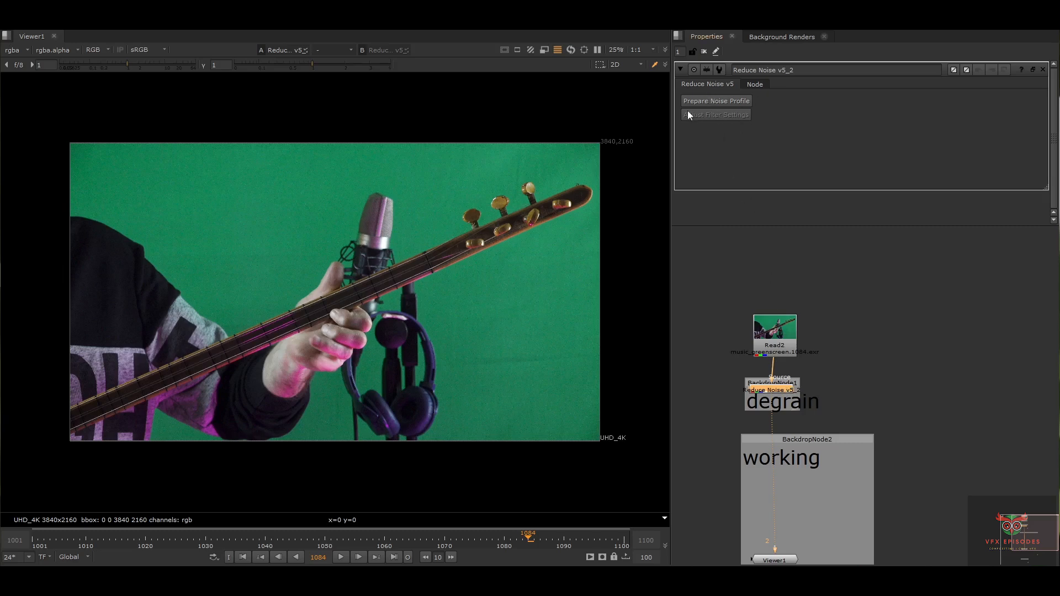
Auto Profile noise from a flat green-screen sample at 91% quality, then enter Profile Check
left_click(743, 101)
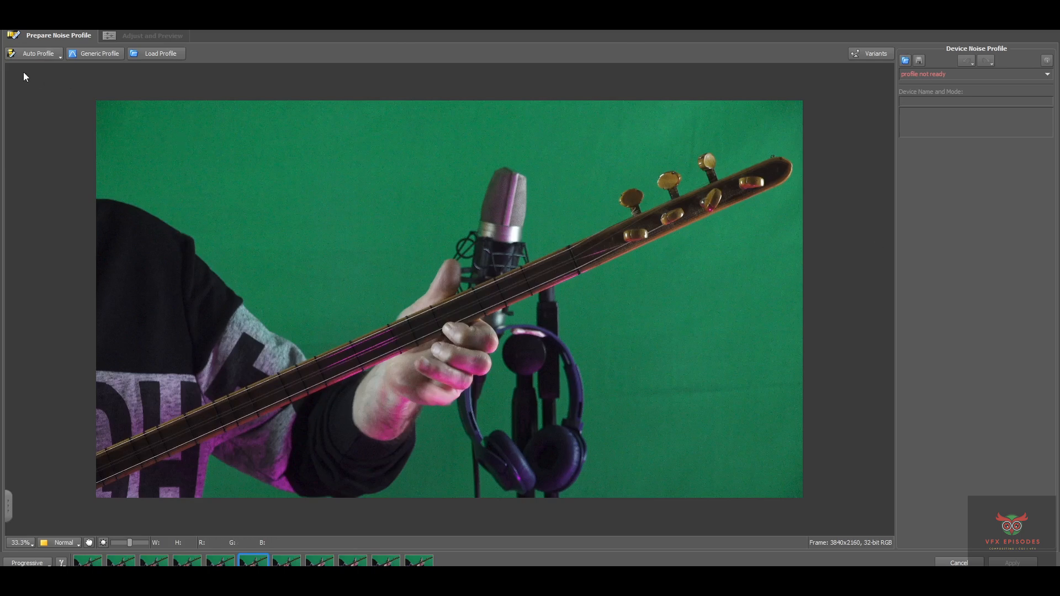
left_click(24, 58)
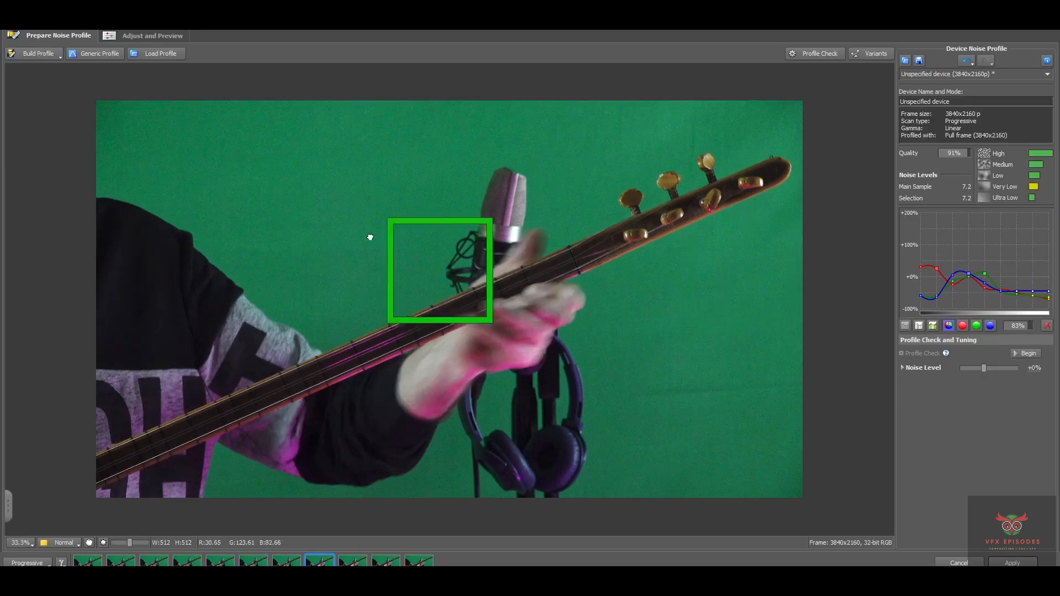
left_click_drag(433, 283, 326, 229)
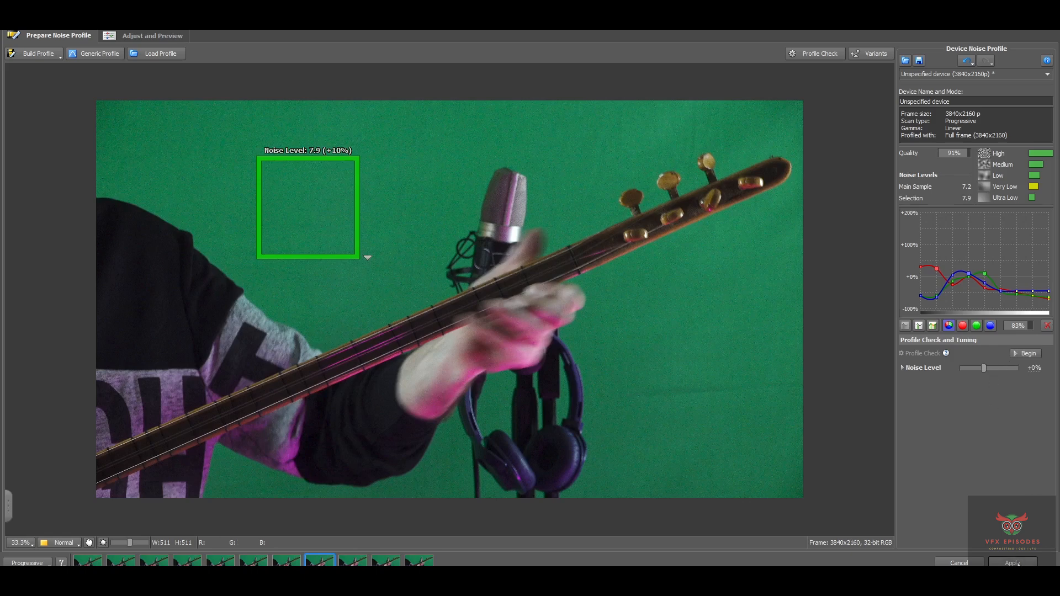
left_click(816, 54)
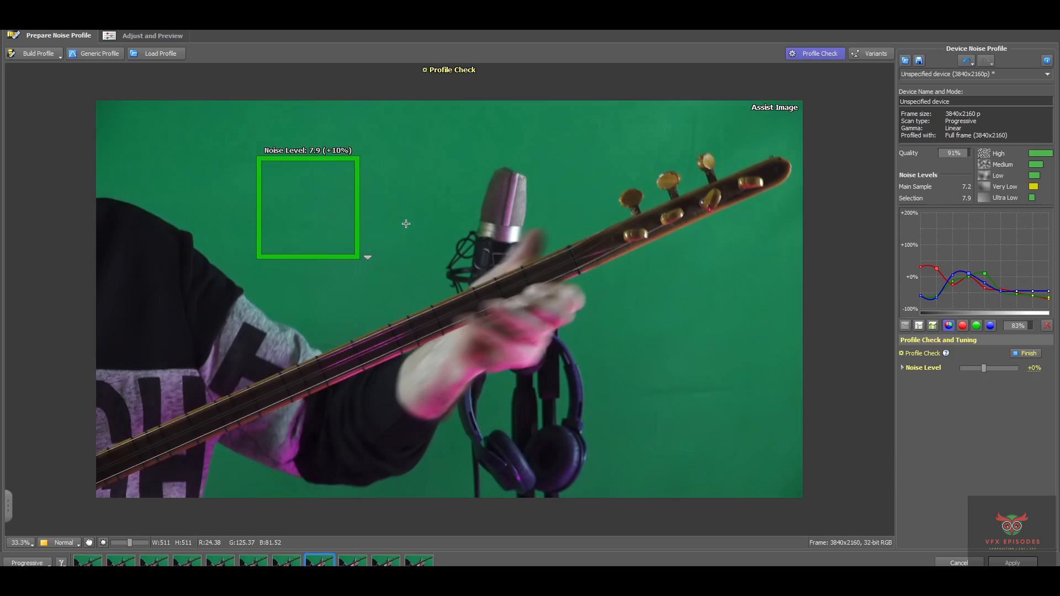
Toggle between the Original frame and the Assist Image to judge the 91% profile
left_click(405, 223)
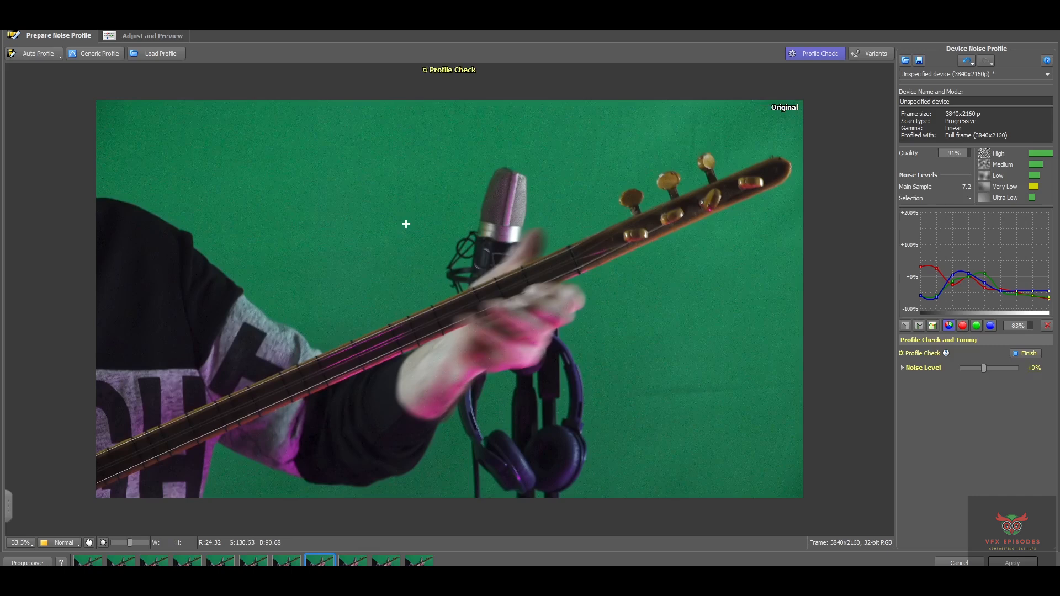
left_click(406, 224)
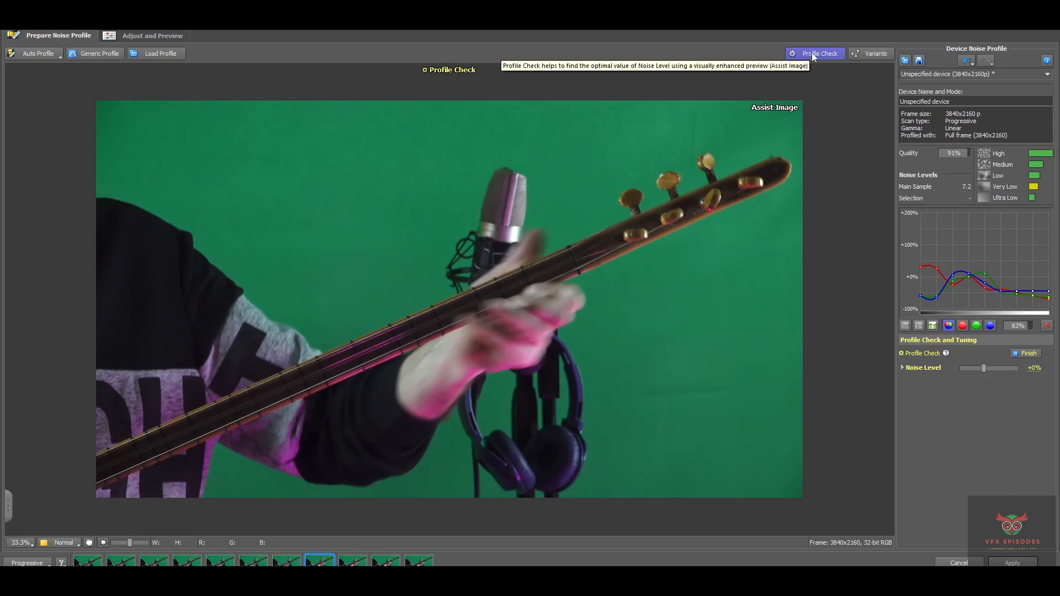
Apply the noise profile, then reopen Read2 and select the Reduce Noise node for viewing
left_click(1013, 564)
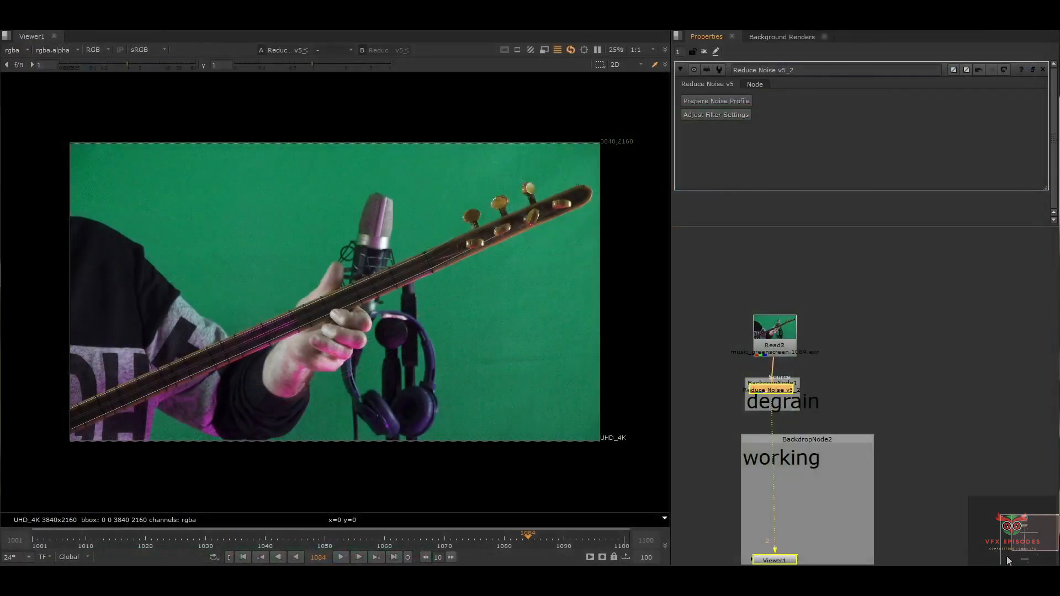
double_click(783, 333)
left_click(790, 381)
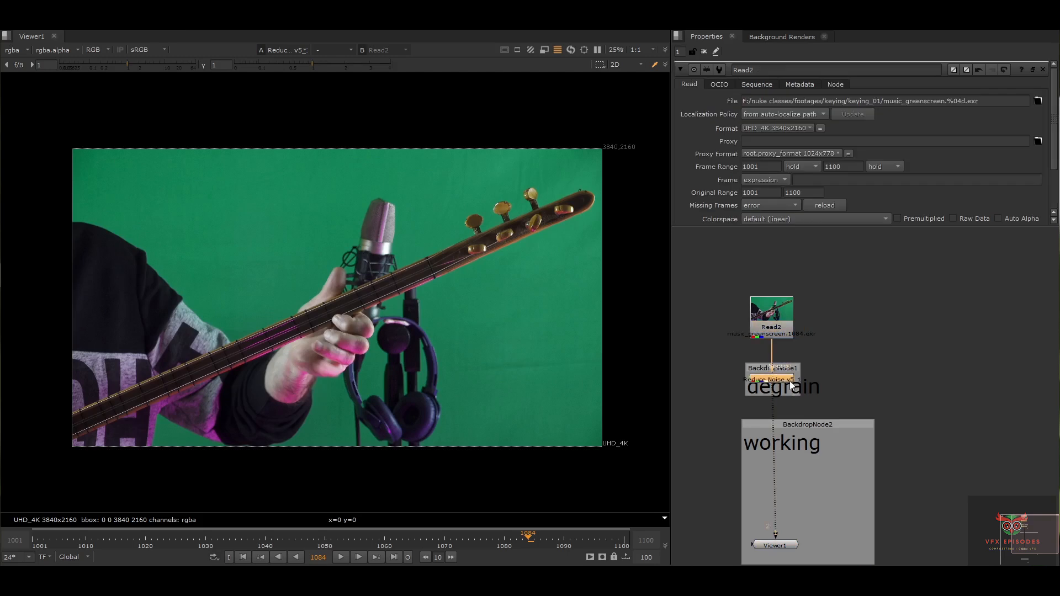
key("1")
Marquee-select the degrain backdrop and its Reduce Noise node, adjusting the selection several times
left_click_drag(689, 428, 843, 364)
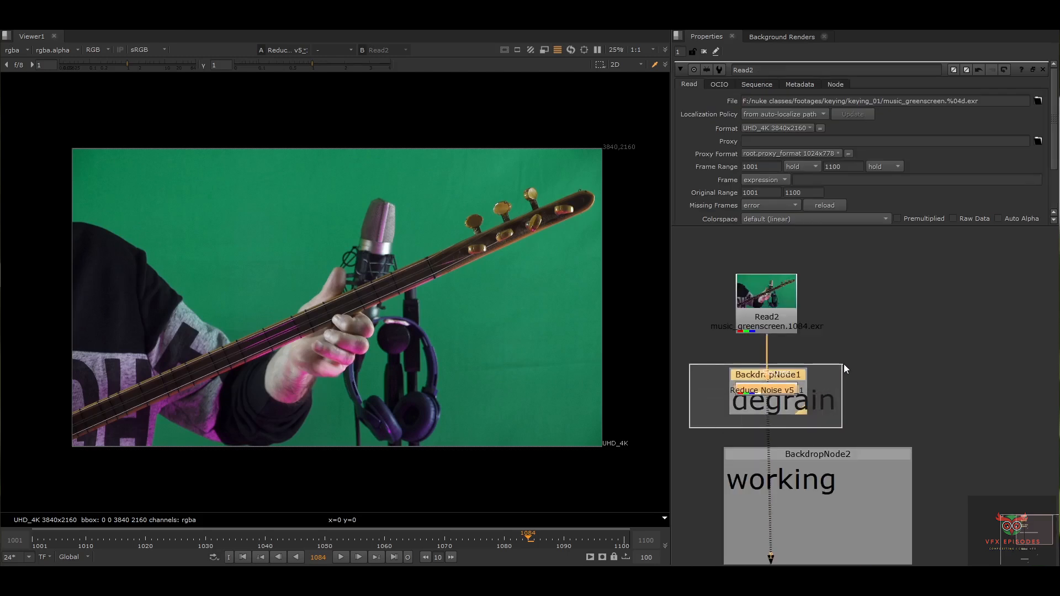
mouse_move(833, 359)
left_mouse_down()
mouse_move(714, 420)
mouse_move(835, 353)
left_mouse_up()
left_click_drag(858, 352, 713, 422)
left_click(832, 392)
left_click_drag(703, 353, 838, 412)
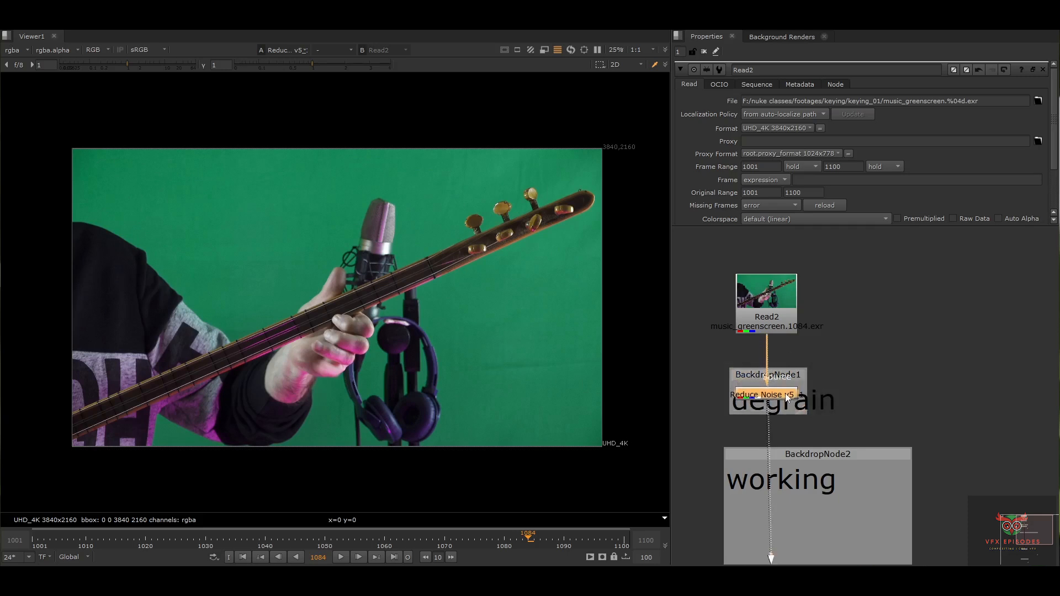
scroll(794, 459, "down", 4)
left_click_drag(892, 353, 719, 565)
scroll(801, 295, "up", 3)
left_click_drag(833, 326, 728, 381)
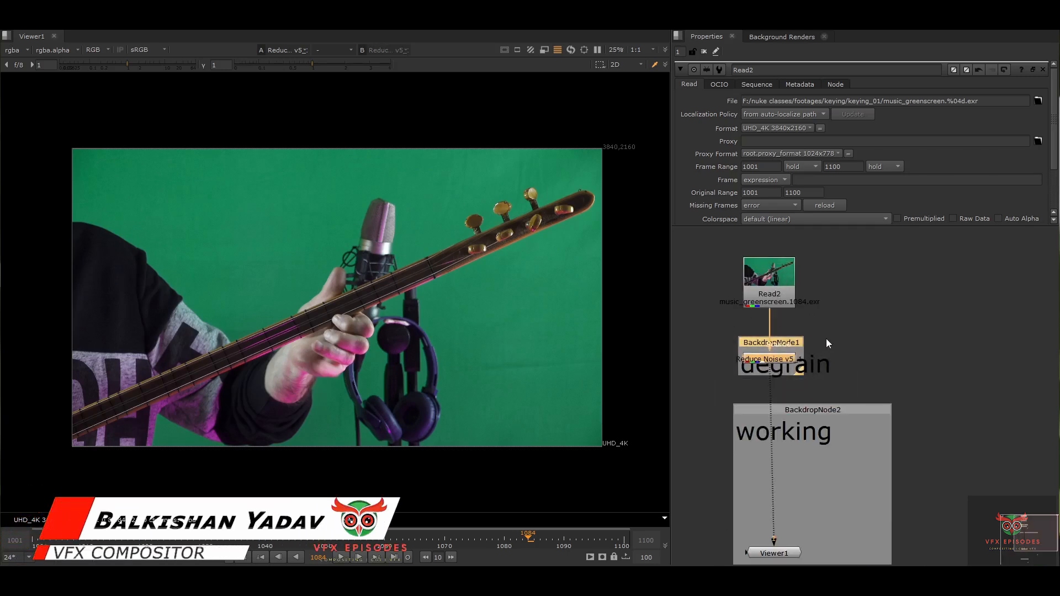
left_click(859, 341)
left_click(851, 410)
Scroll the node graph while reselecting the degrain backdrop together with its Reduce Noise node
scroll(826, 360, "up", 1)
mouse_move(850, 394)
middle_mouse_down()
mouse_move(826, 360)
mouse_move(854, 393)
middle_mouse_up()
scroll(852, 366, "down", 1)
left_click_drag(846, 343, 721, 397)
left_click_drag(711, 395, 940, 555)
scroll(823, 341, "down", 3)
scroll(885, 318, "down", 4)
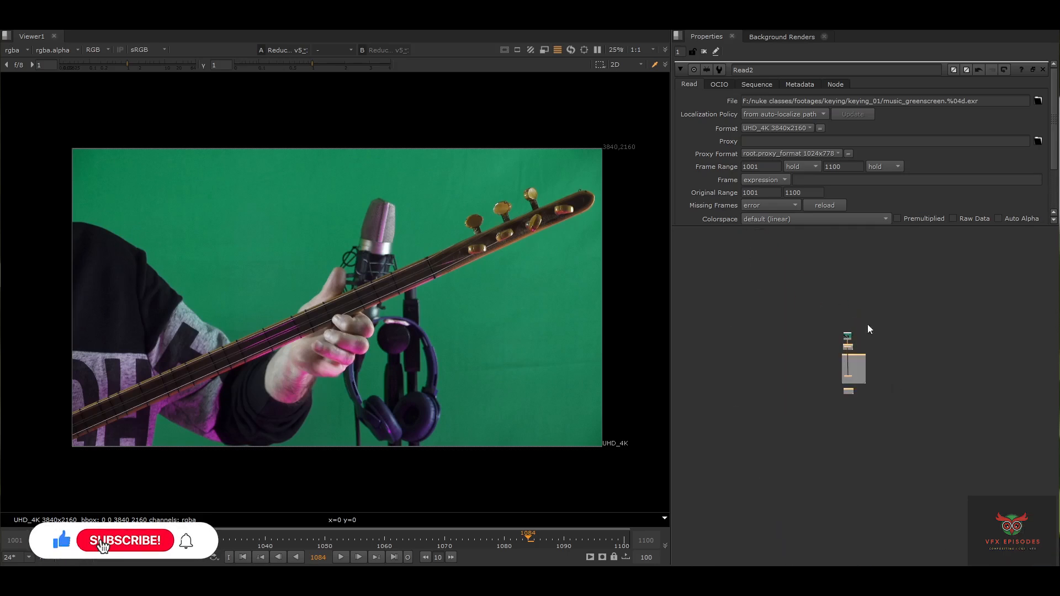
scroll(863, 347, "up", 5)
left_click_drag(888, 349, 671, 398)
left_click_drag(736, 336, 865, 396)
left_click_drag(745, 394, 845, 284)
scroll(694, 394, "down", 1)
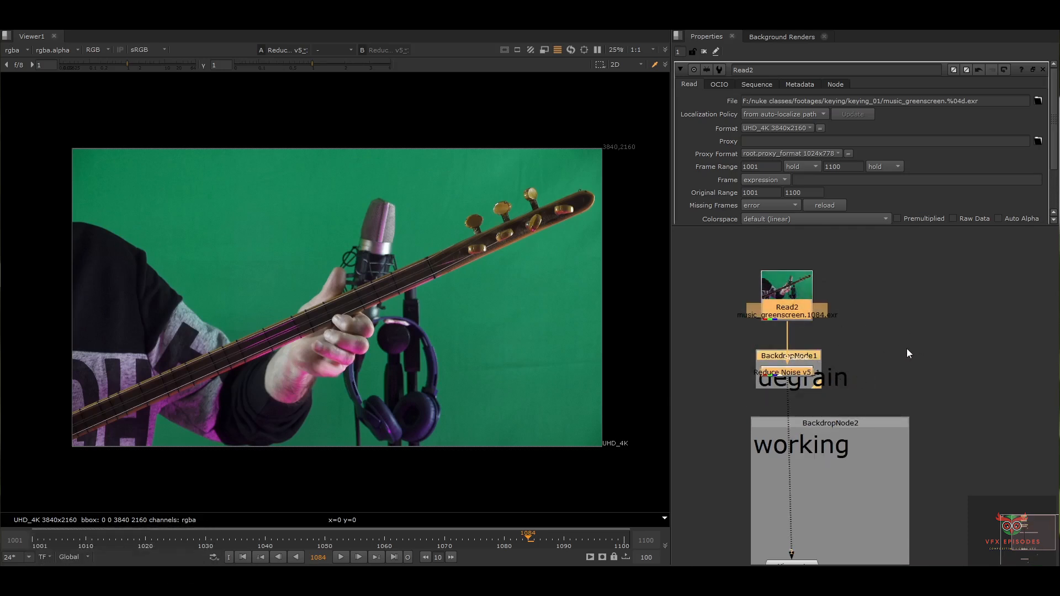
scroll(894, 349, "down", 2)
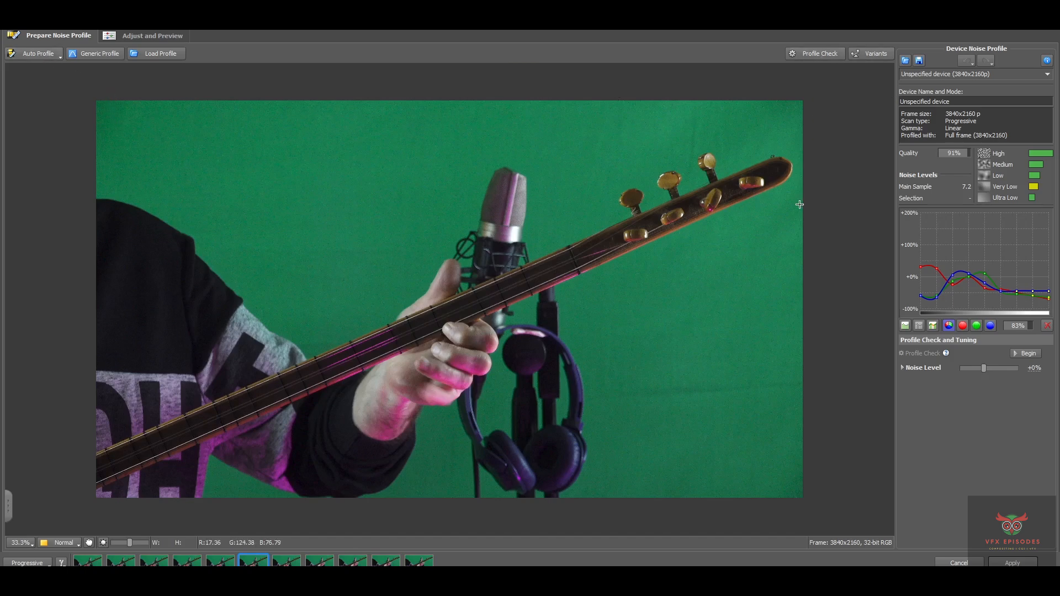
Sample noise on green screen, test over the fretboard, then settle on flat green at Noise Level 5.8
left_click_drag(297, 169, 403, 267)
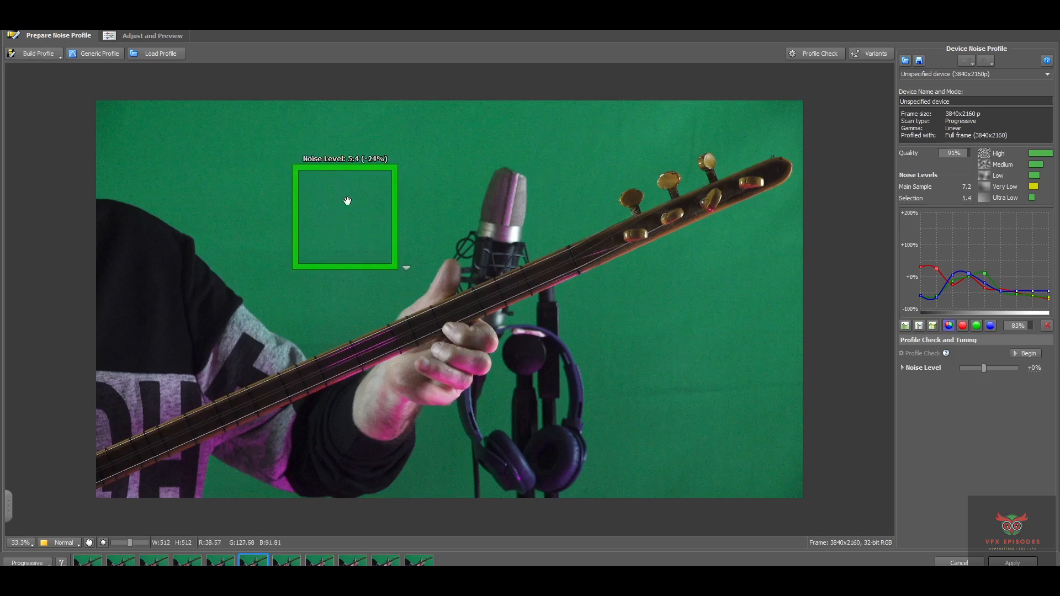
left_click_drag(348, 210, 293, 358)
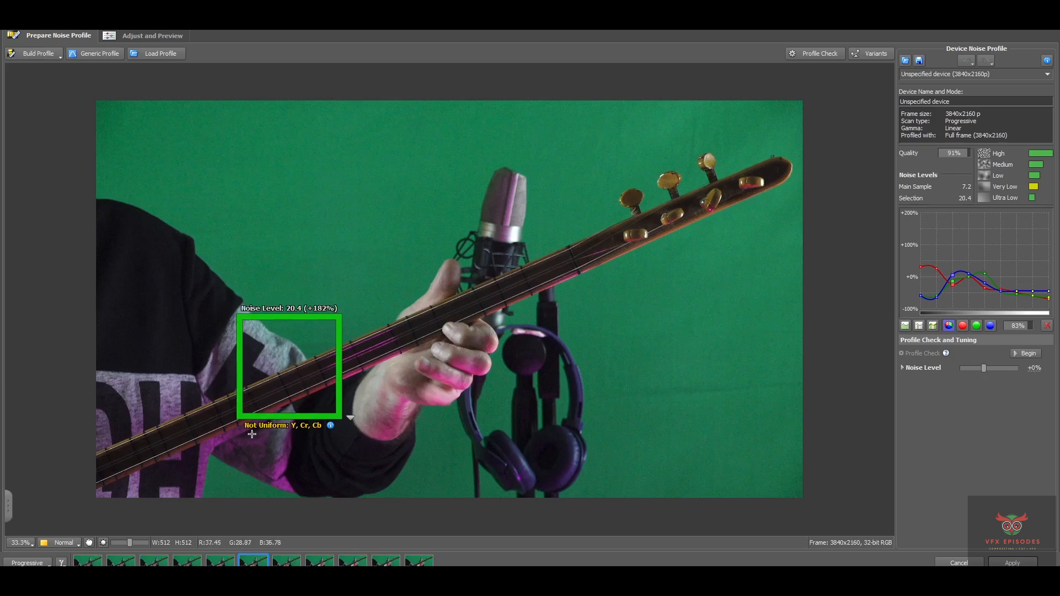
left_click_drag(308, 378, 337, 240)
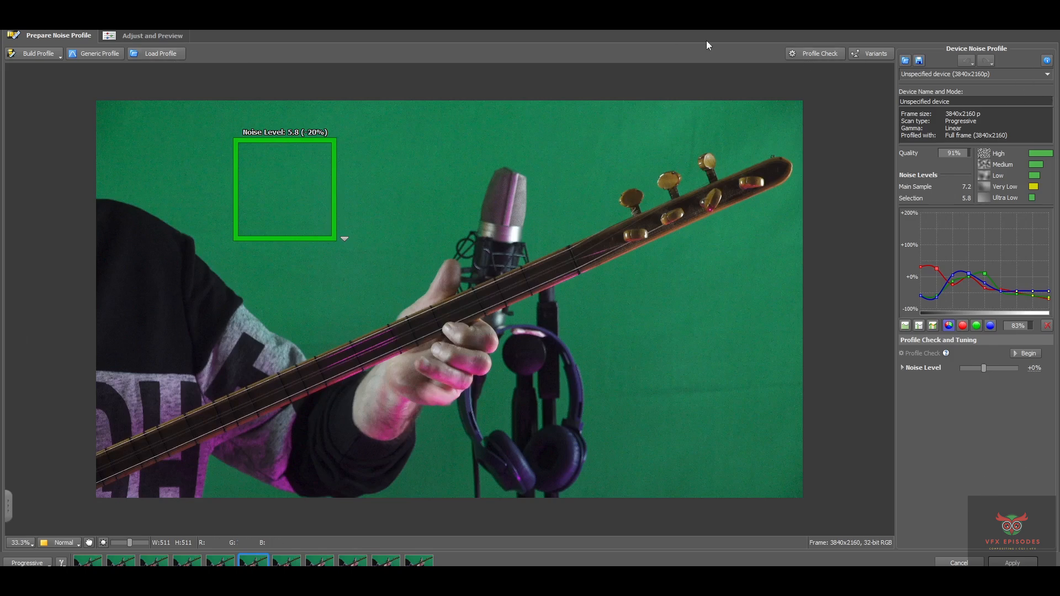
left_click(21, 542)
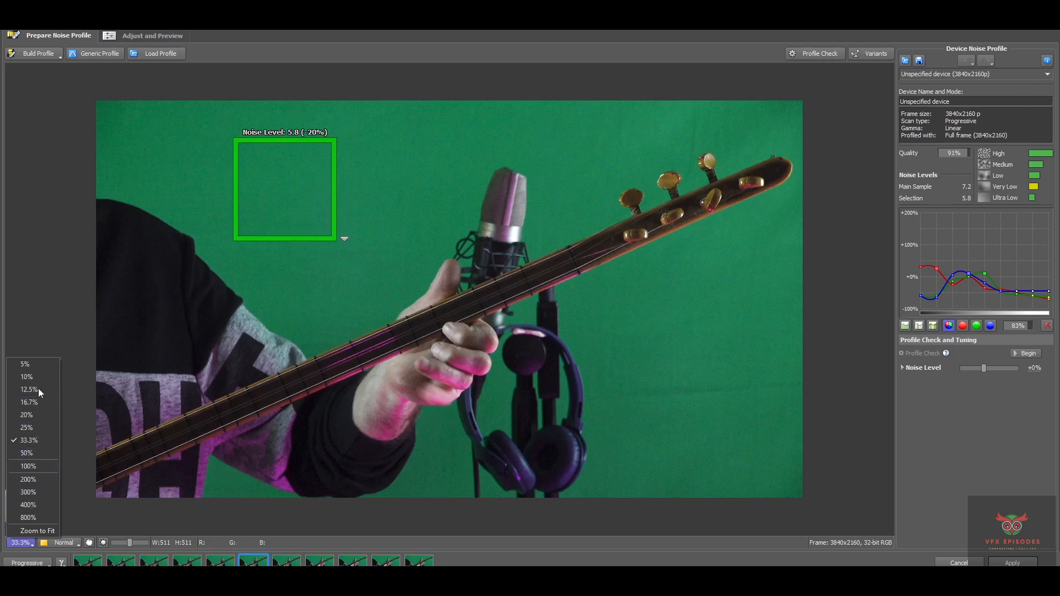
left_click(45, 355)
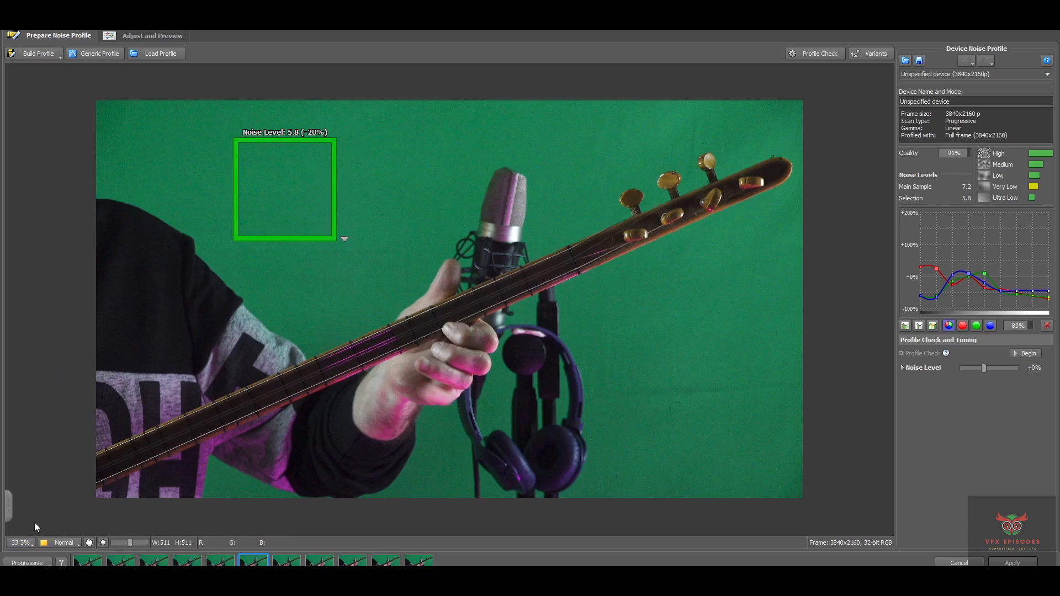
scroll(389, 364, "up", 3)
scroll(389, 365, "down", 6)
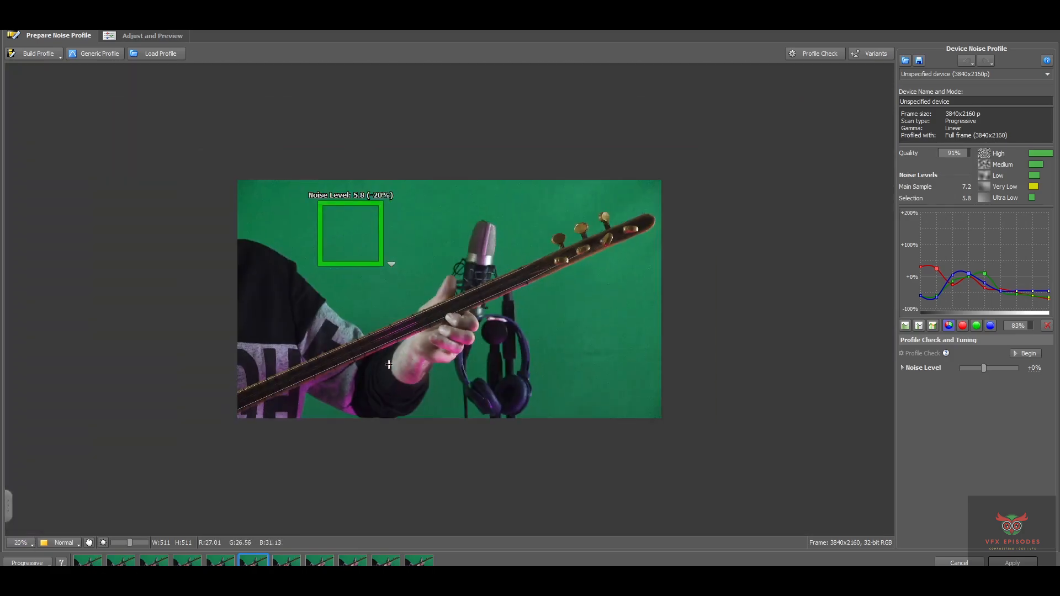
scroll(389, 364, "up", 4)
scroll(391, 361, "down", 2)
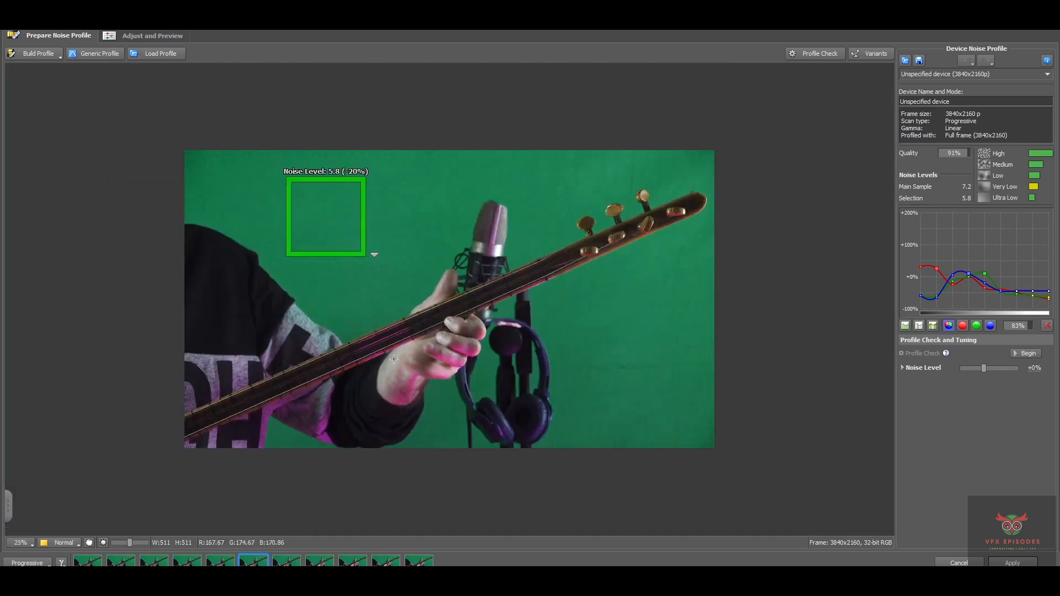
scroll(393, 359, "up", 2)
scroll(394, 358, "down", 1)
scroll(392, 358, "up", 2)
scroll(393, 357, "down", 2)
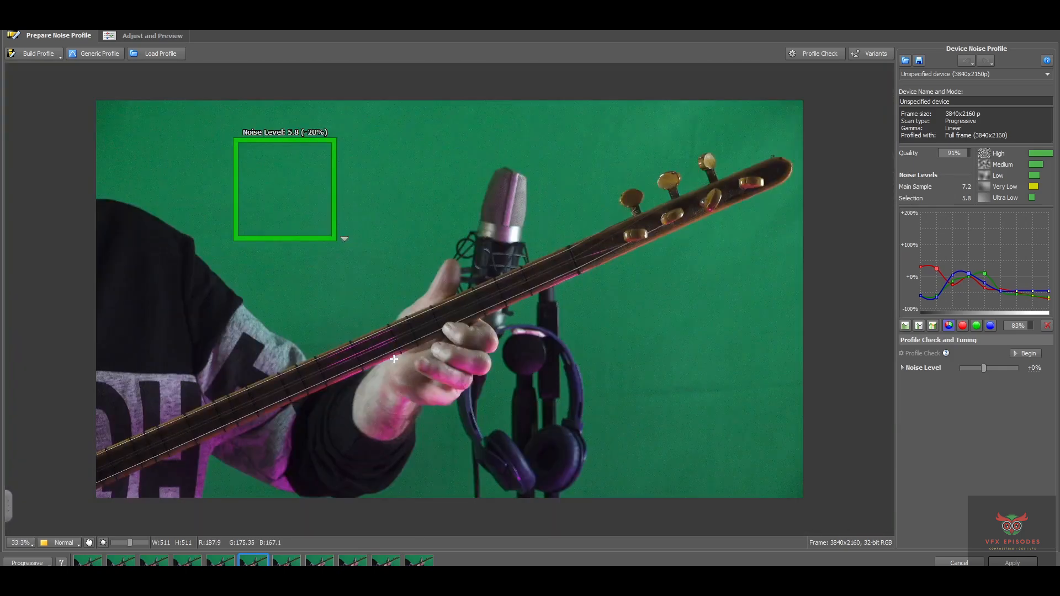
left_click(64, 543)
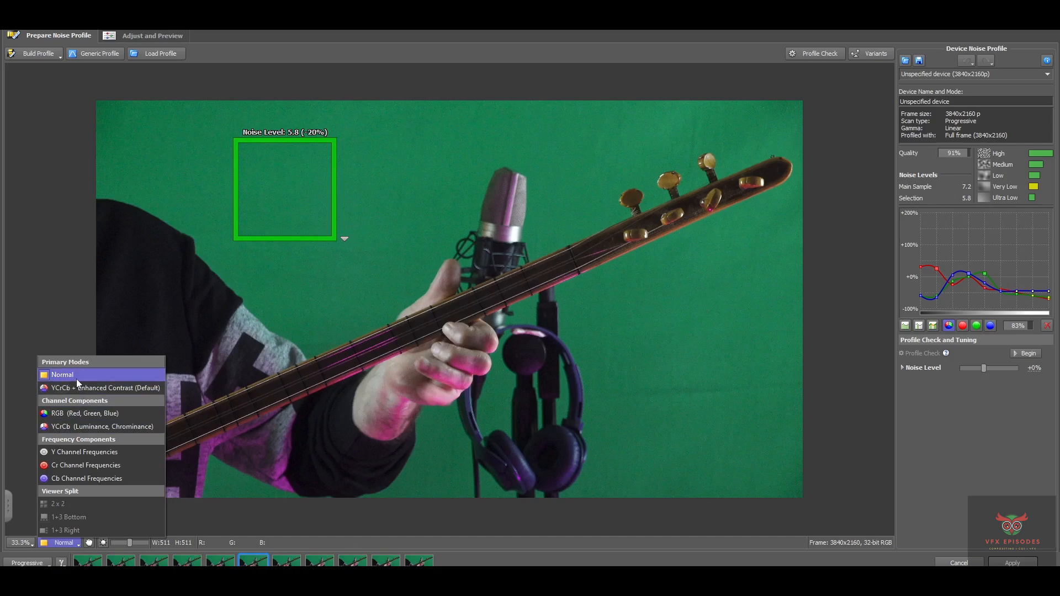
left_click(87, 413)
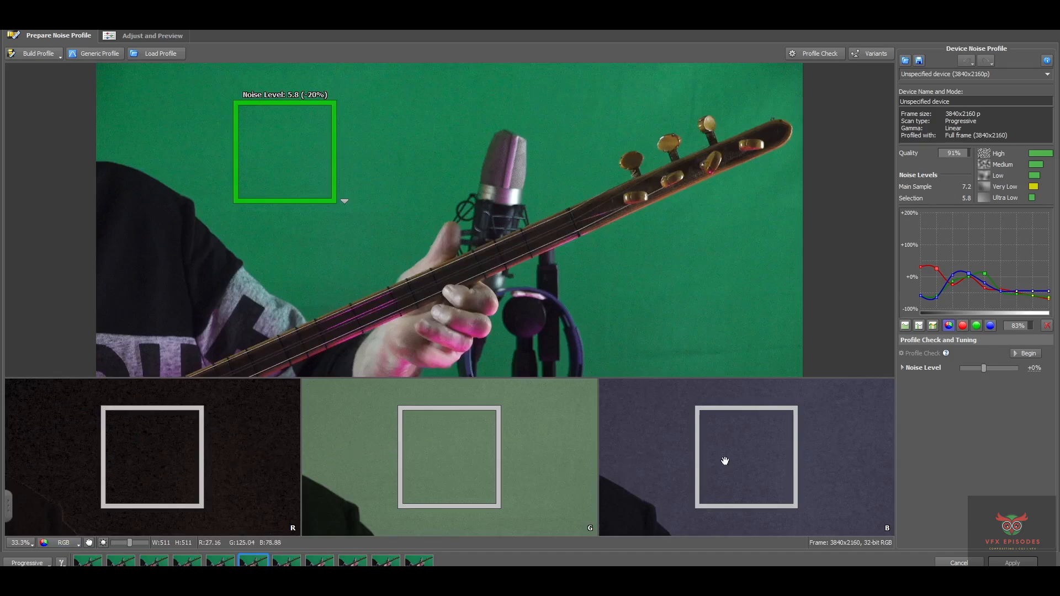
left_click(68, 544)
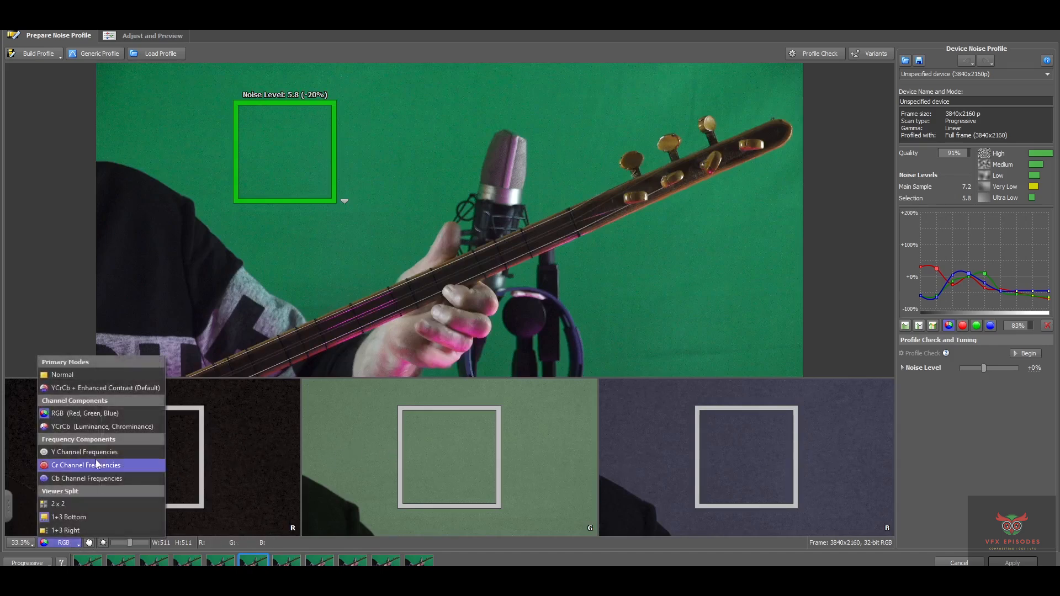
left_click(64, 373)
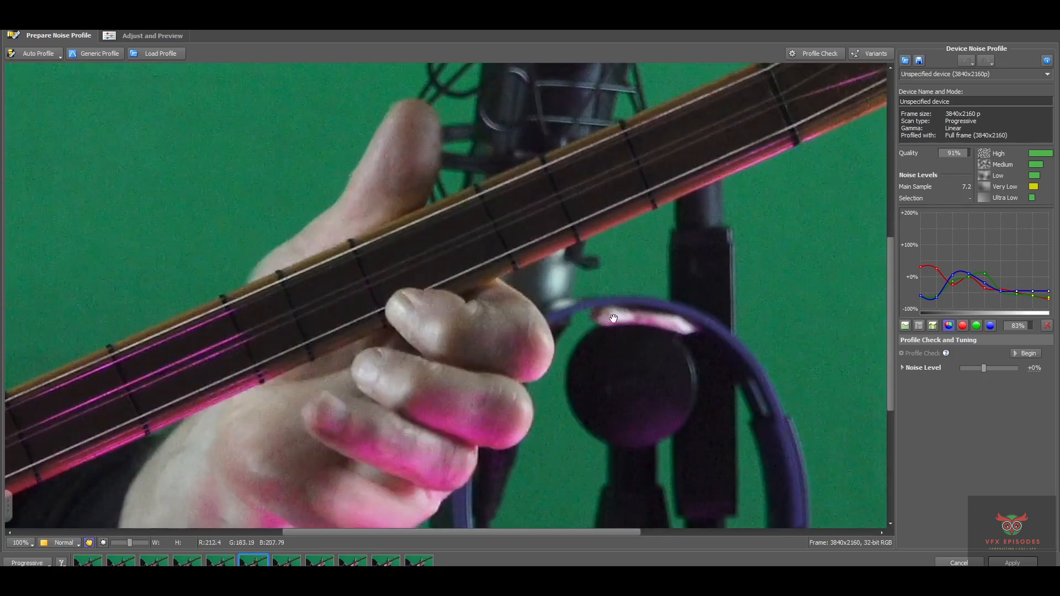
Pan the 100% view across the enlarged green-screen frame to inspect detail
left_click_drag(612, 320, 412, 365)
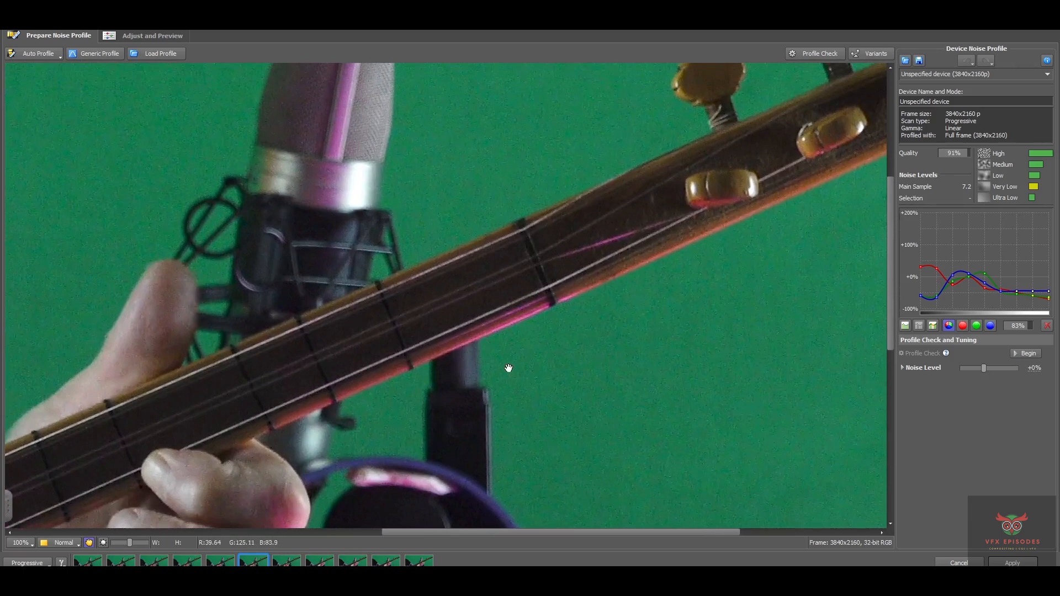
left_click_drag(508, 367, 436, 379)
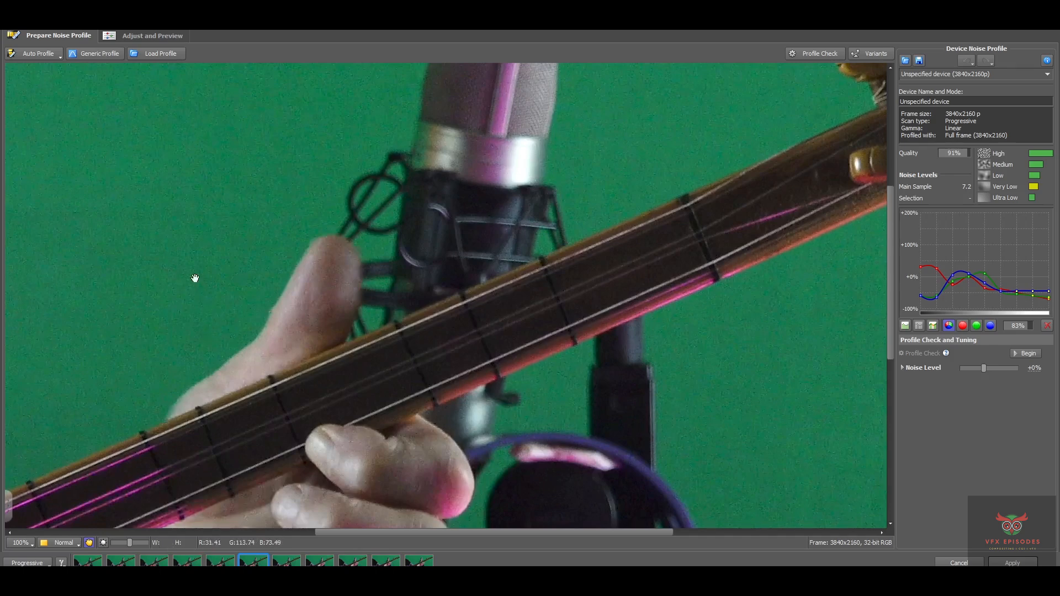
left_click_drag(184, 194, 222, 256)
left_click_drag(185, 166, 269, 303)
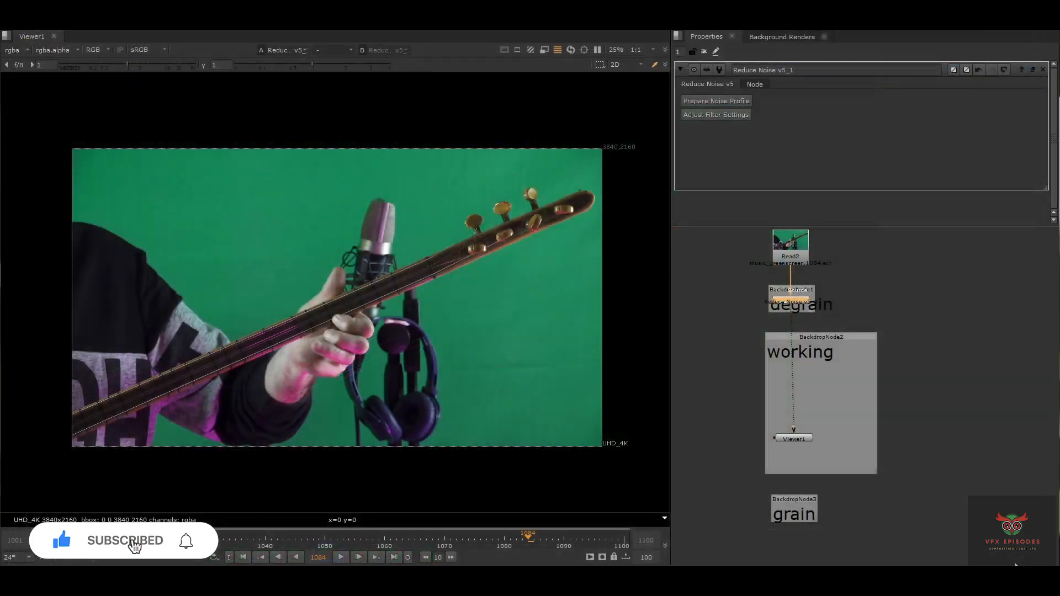
Load Read2 and the Reduce Noise v5 output into the viewer for comparison, zoomed to about 50%
left_click(793, 262)
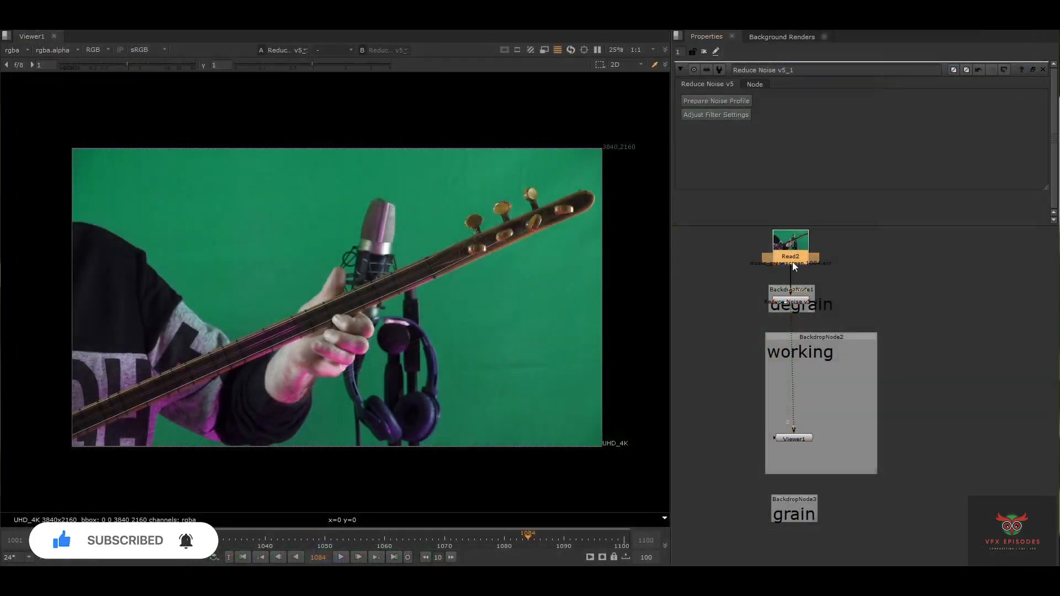
key("1")
left_click(801, 300)
key("1")
scroll(473, 283, "up", 3)
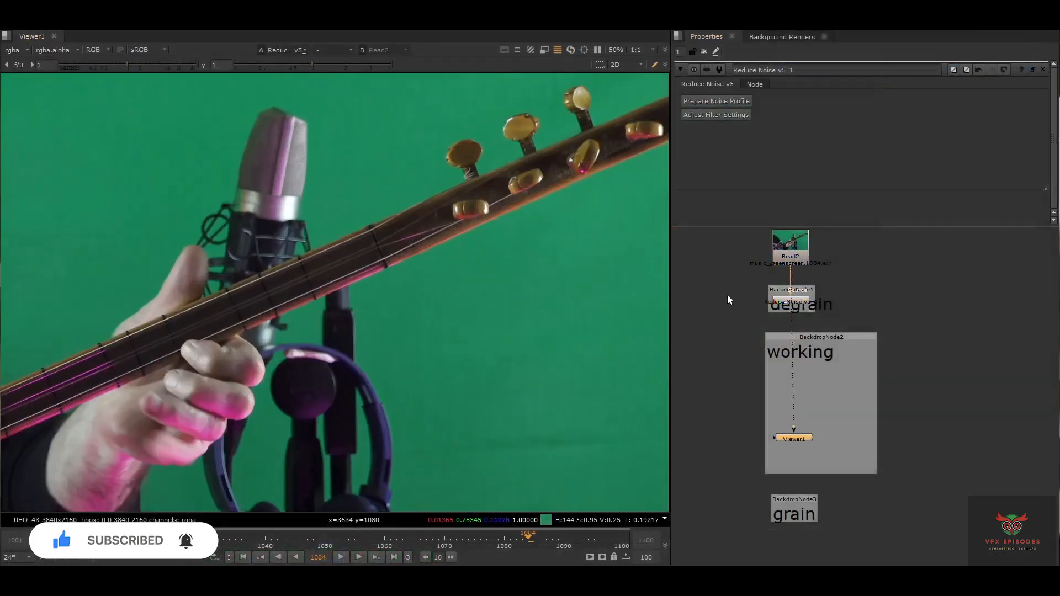